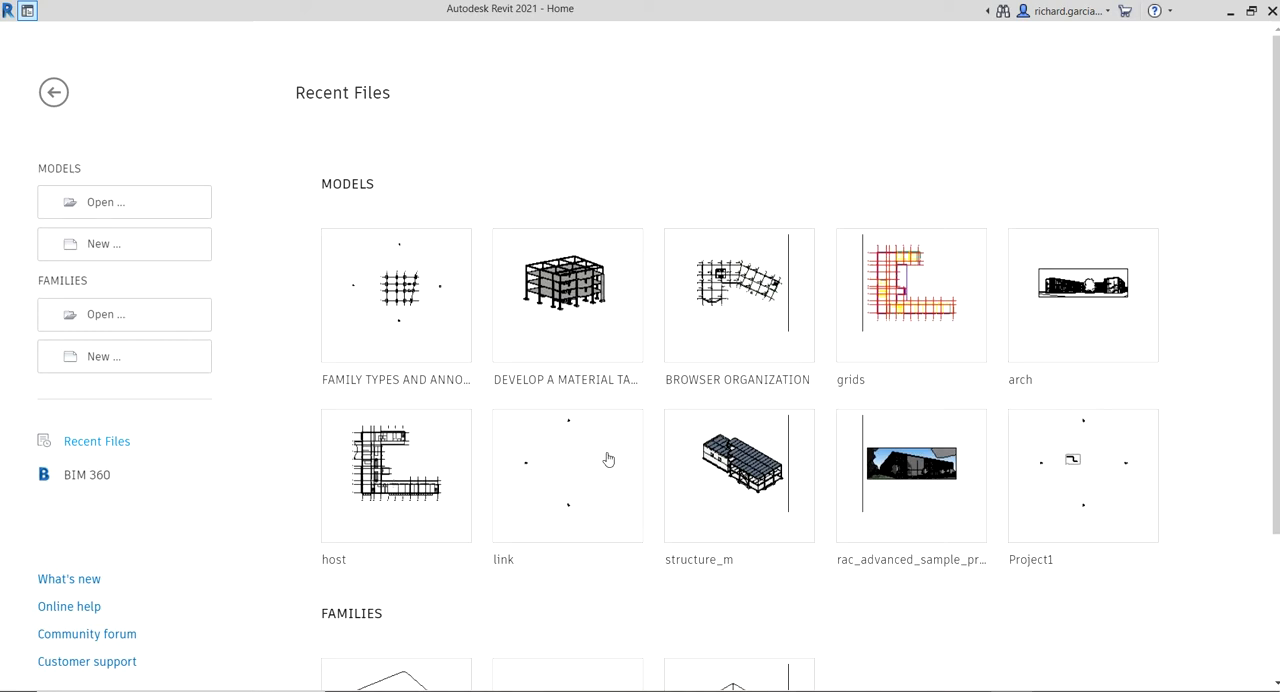
Create a new project from the Structural Analysis-Default template in the English-Imperial templates folder
left_click(84, 250)
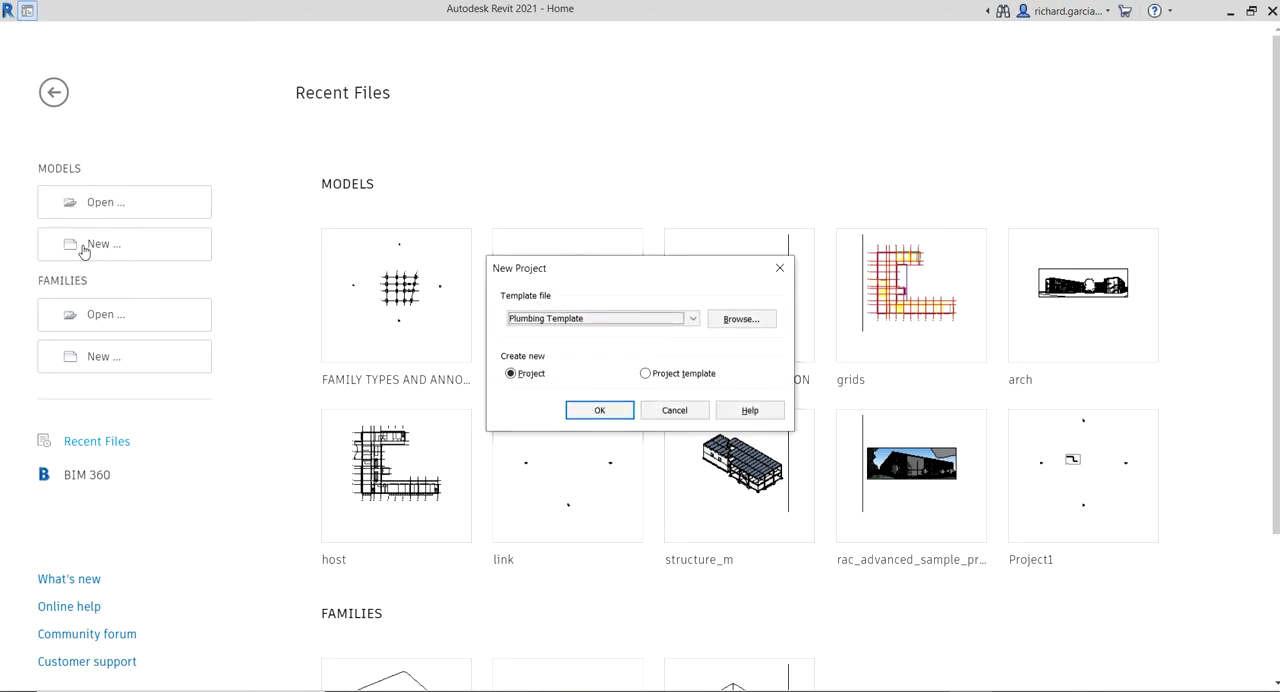
left_click(598, 318)
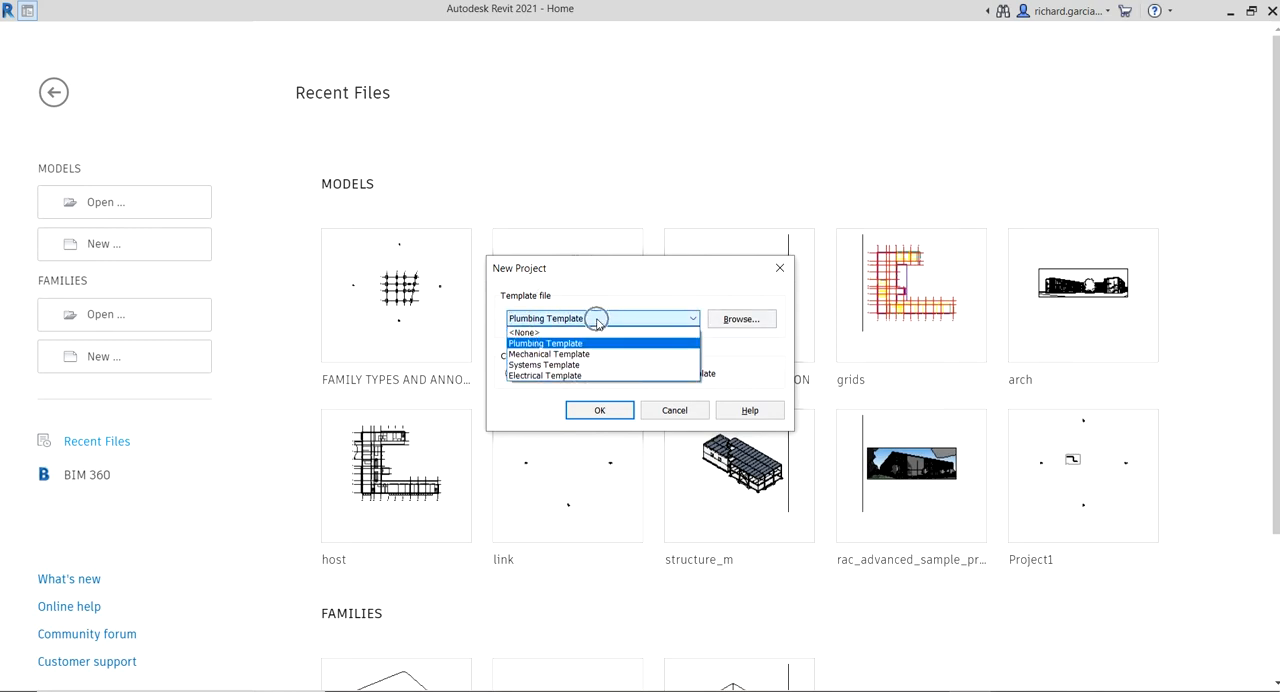
left_click(738, 320)
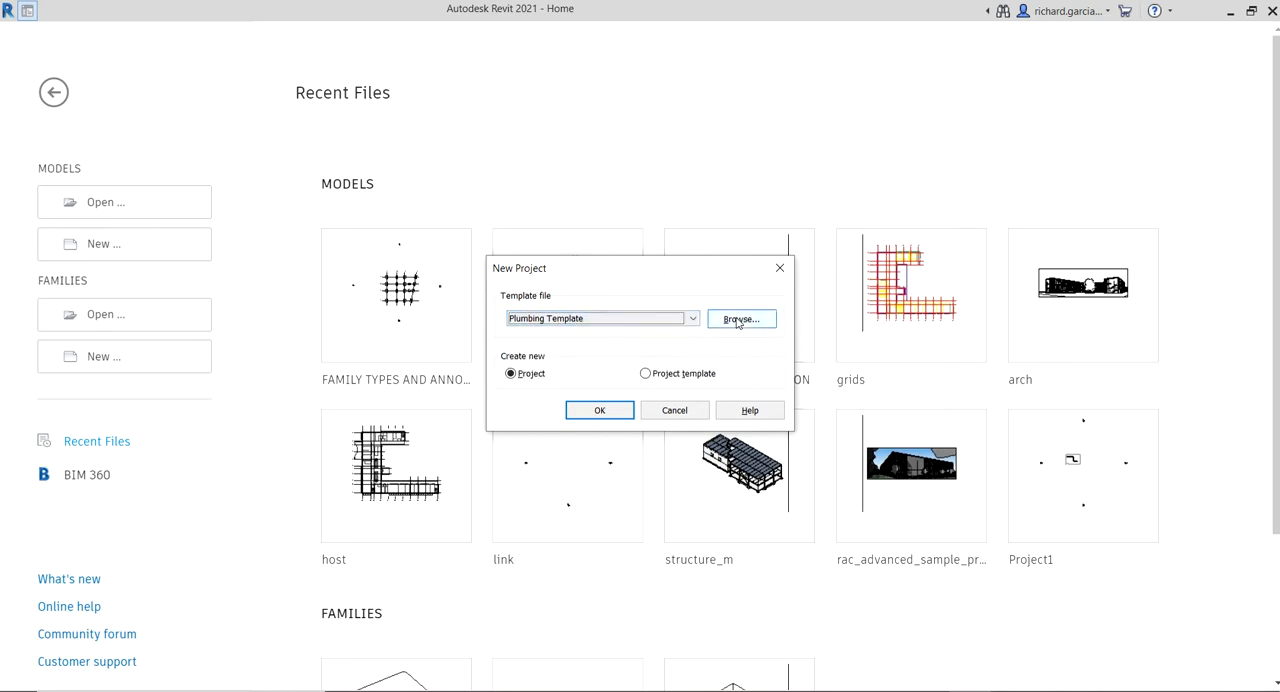
left_click(738, 320)
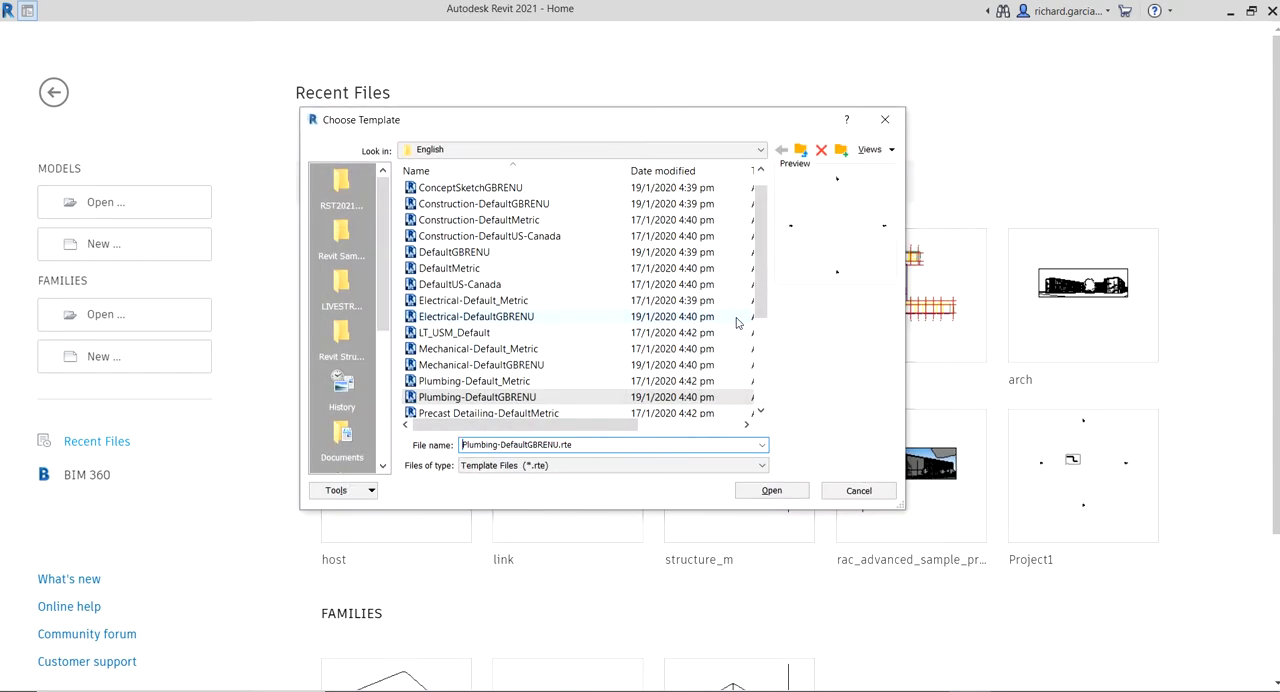
left_click(802, 151)
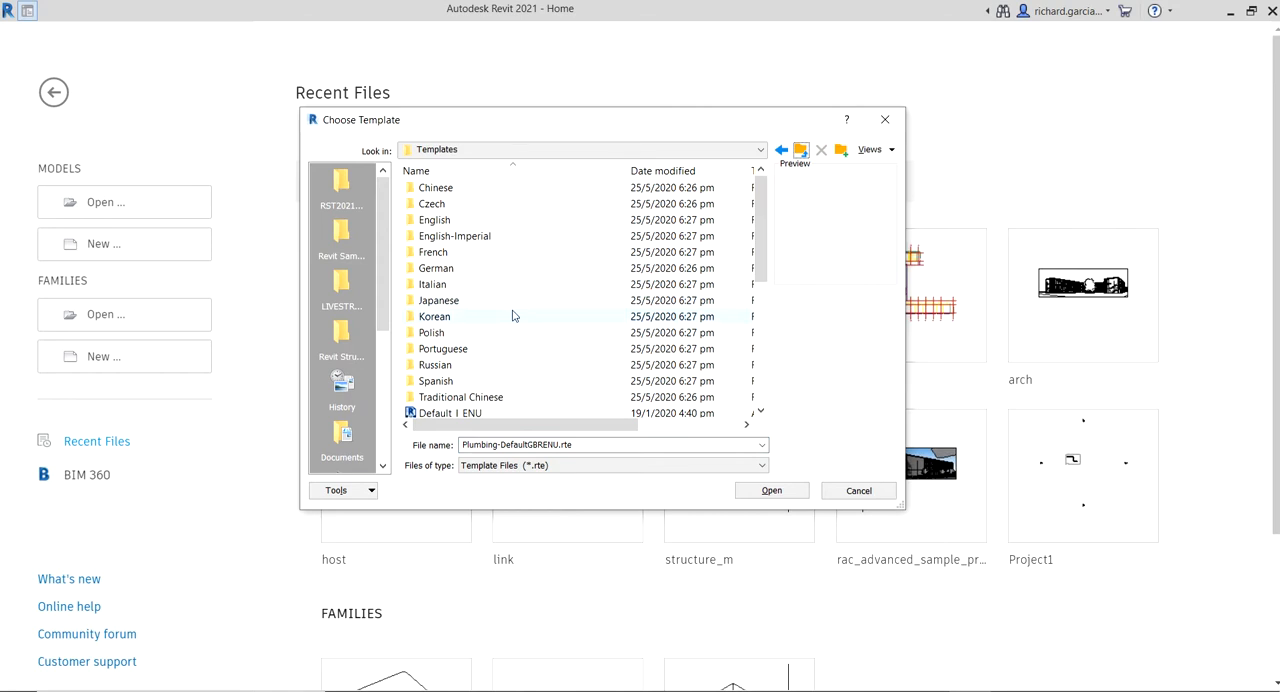
left_click(459, 238)
double_click(459, 240)
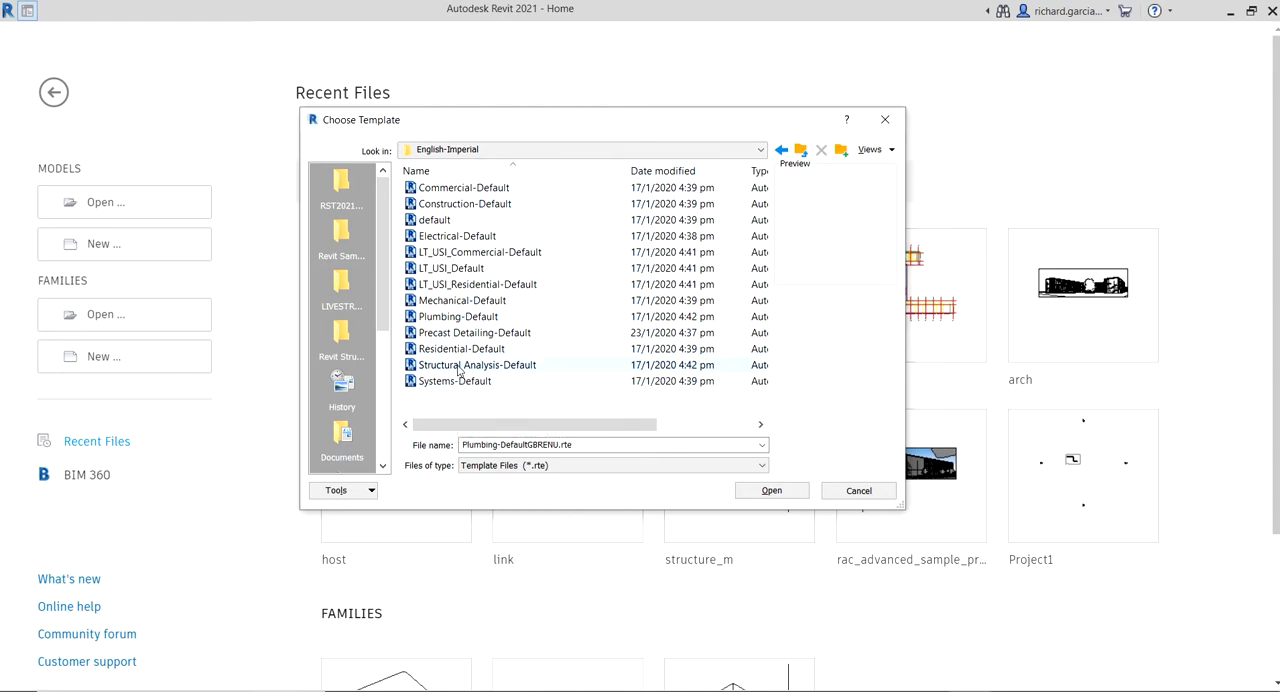
left_click(459, 367)
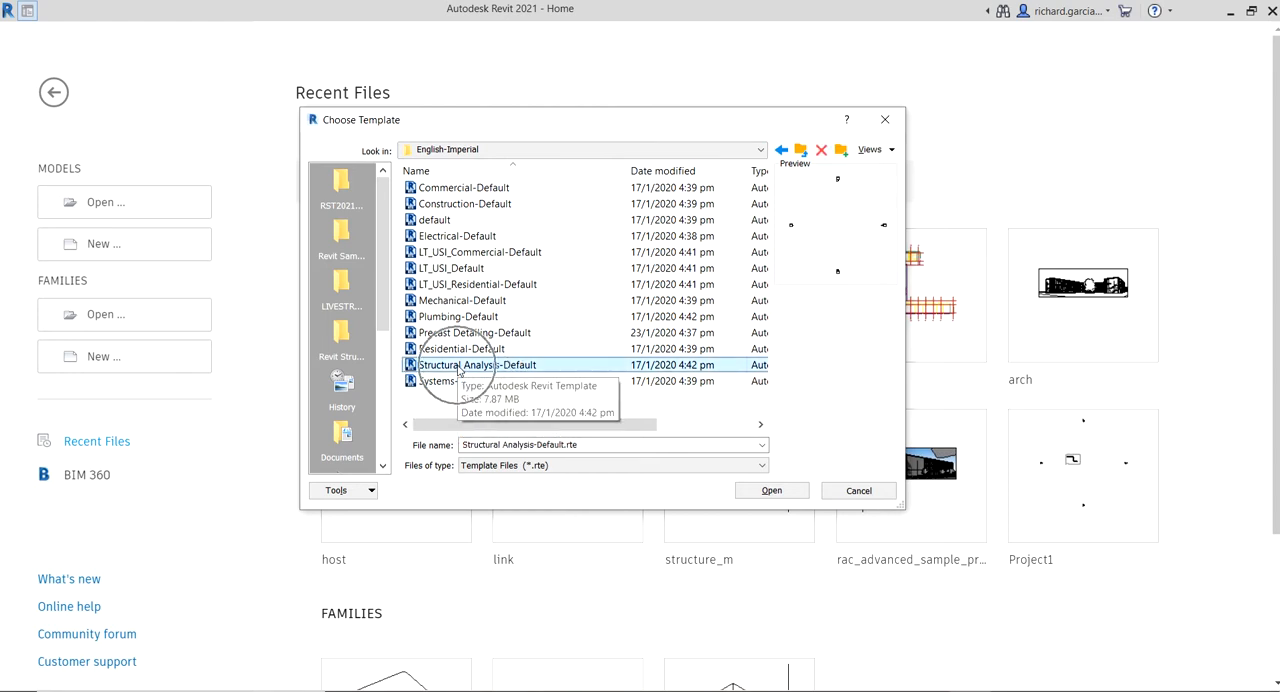
left_click(772, 491)
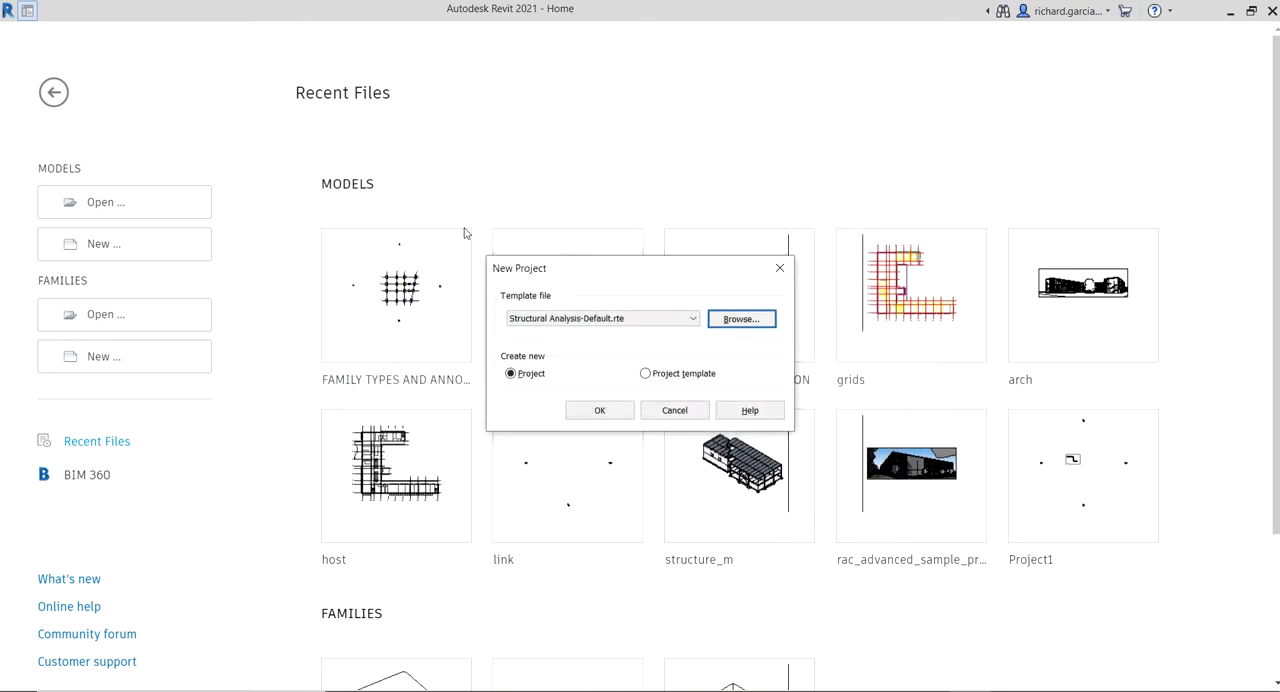
left_click(600, 410)
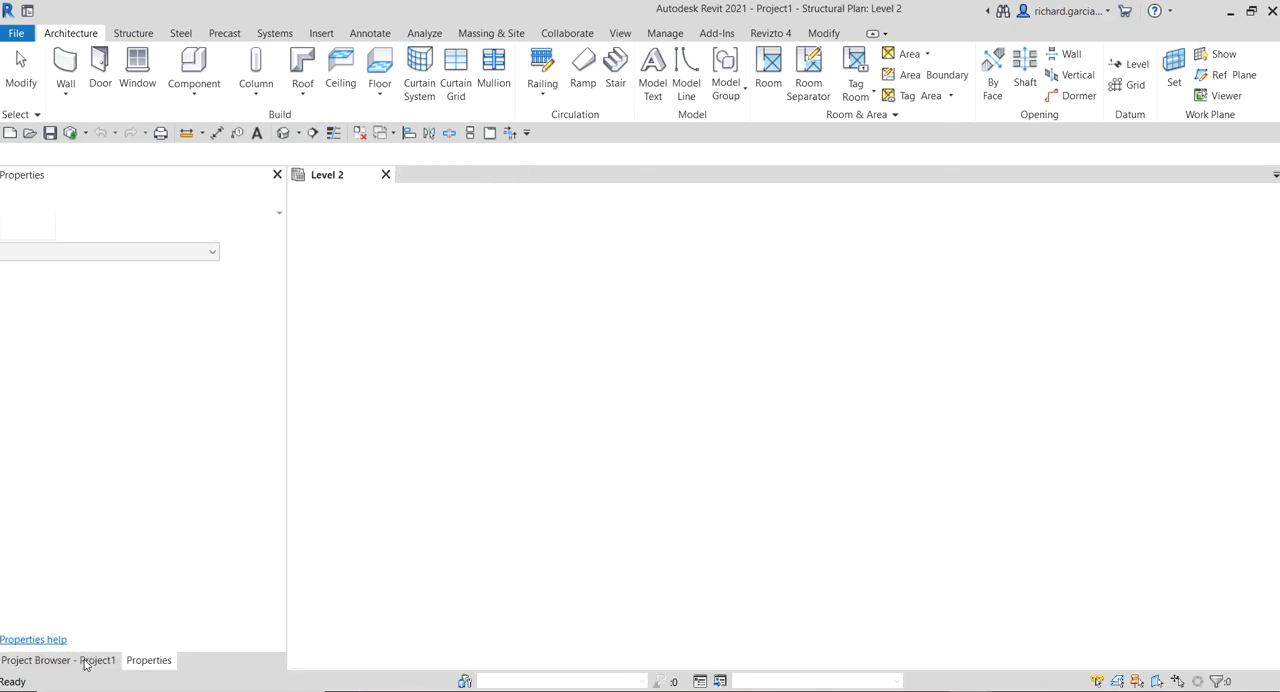
Open the Site structural plan view
left_click(86, 661)
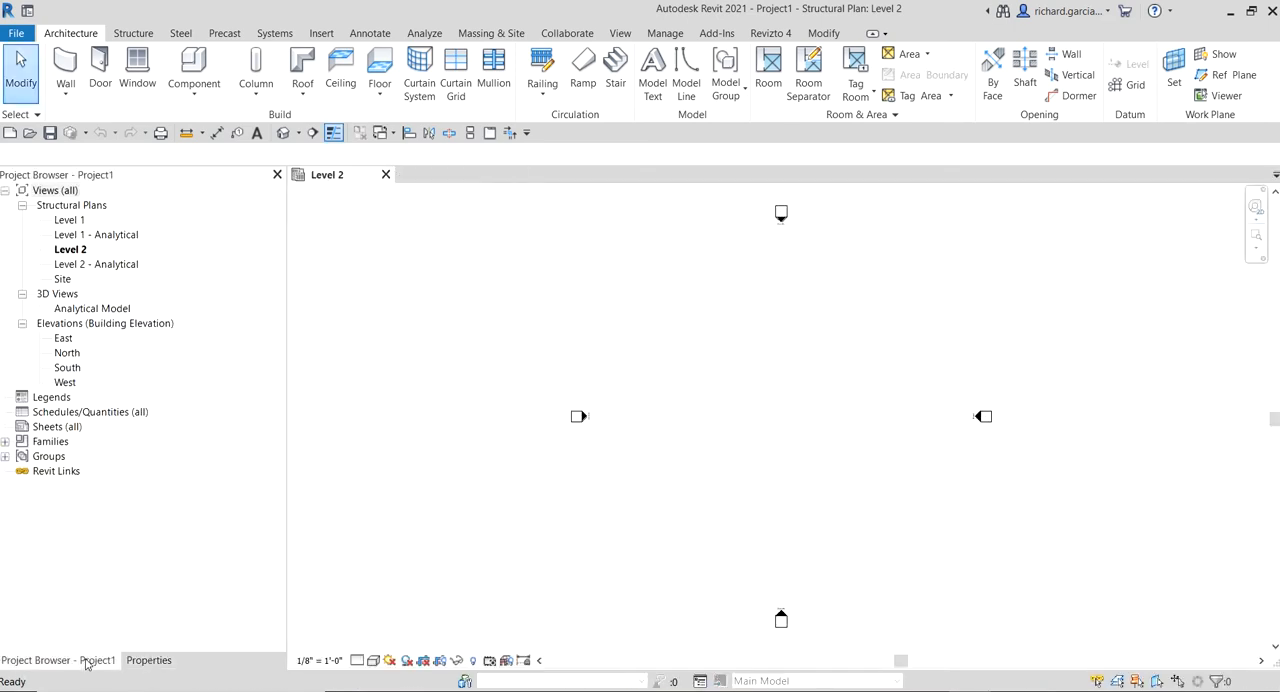
double_click(62, 279)
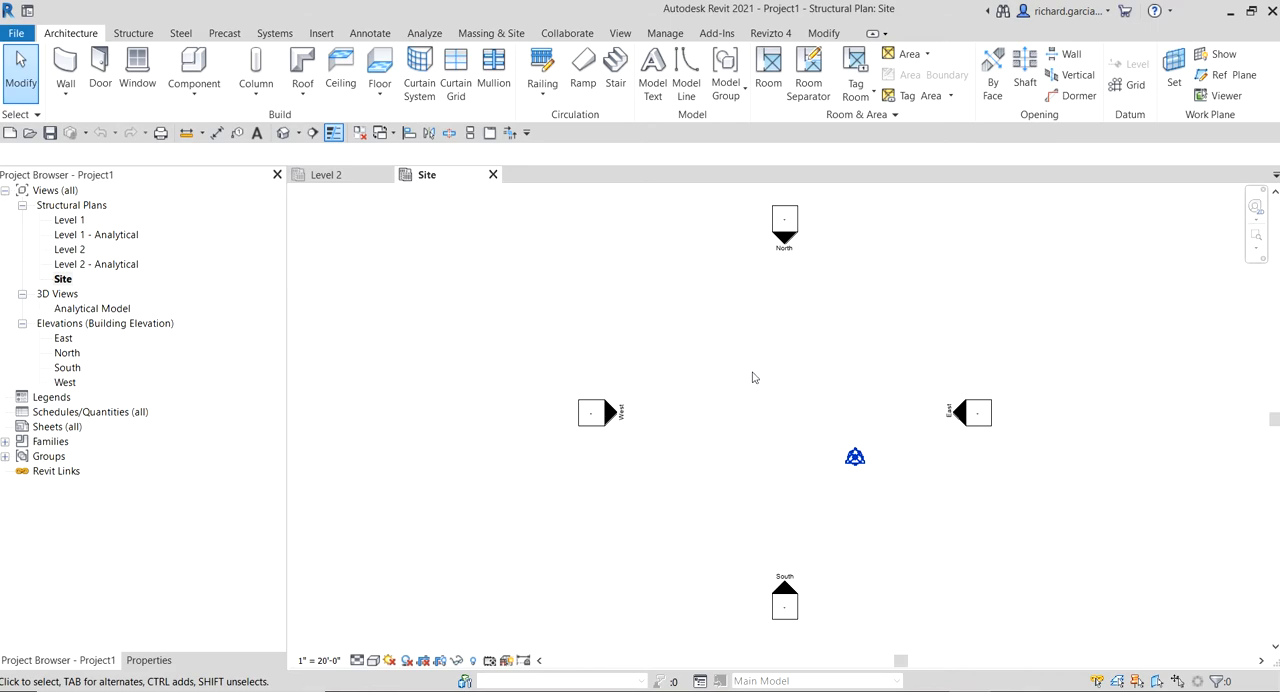
Examine which Site subcategories are visible in the Site plan's visibility/graphic overrides, leaving the settings as they are
key("v")
key("v")
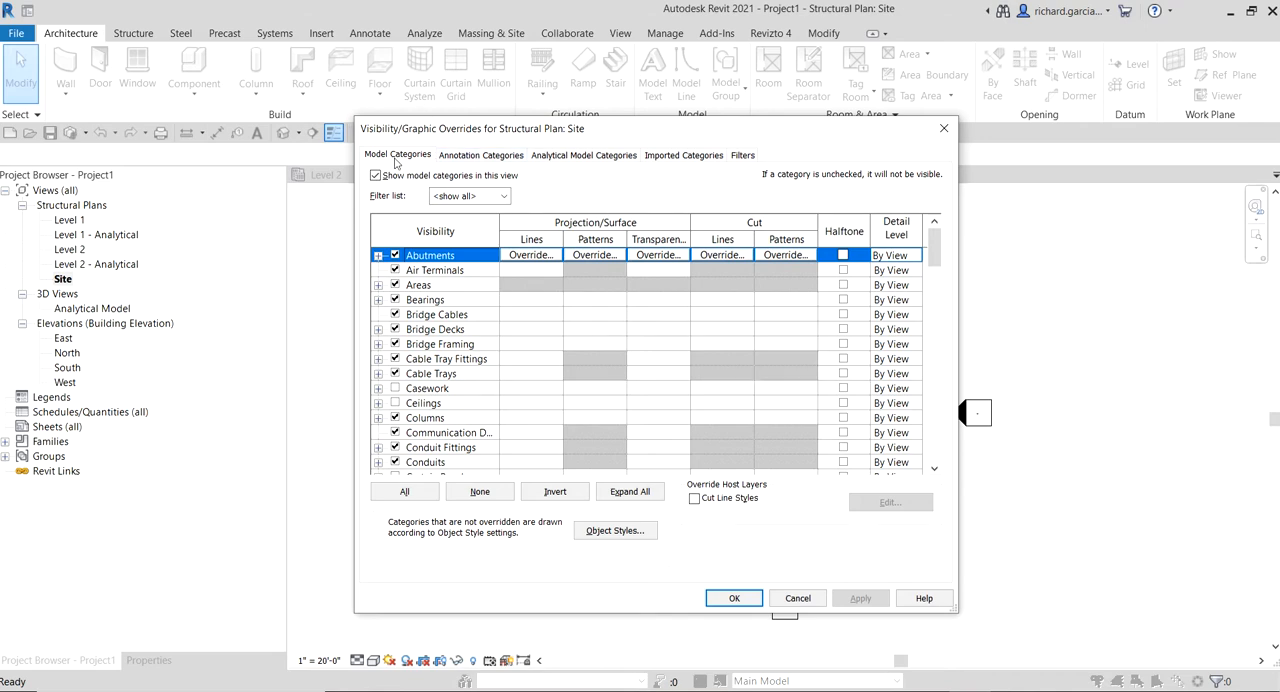
left_click(477, 432)
key("s")
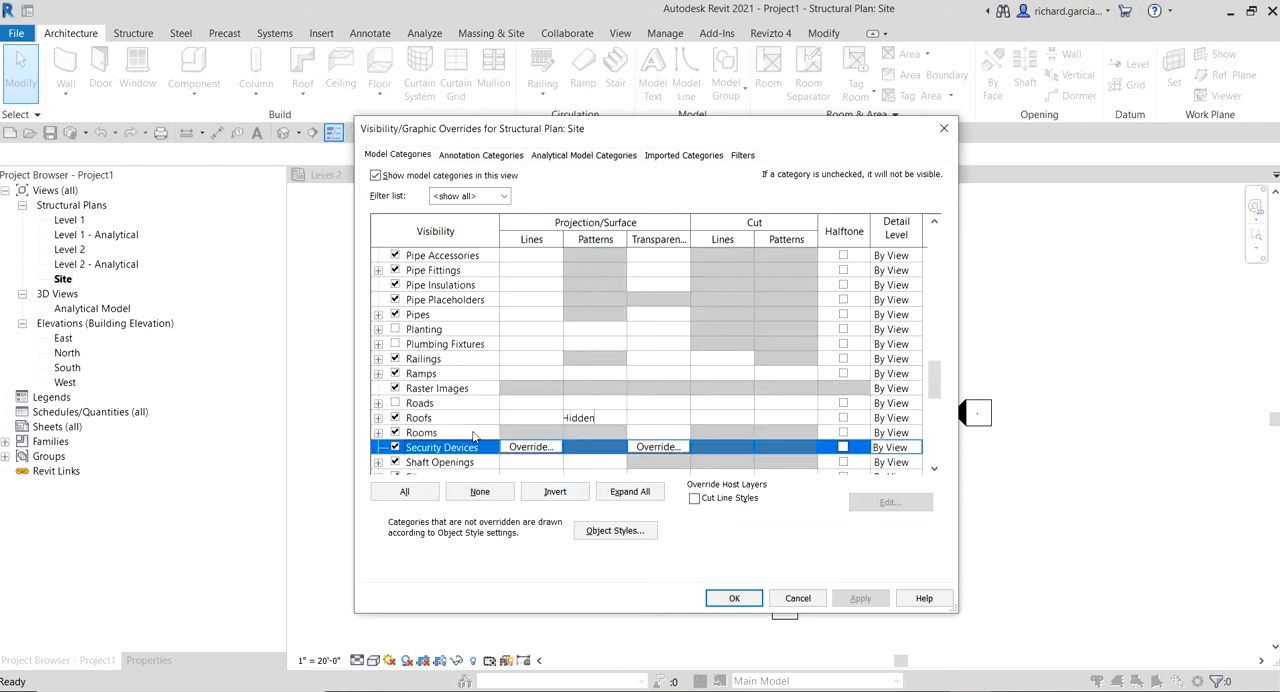
scroll(473, 437, "down", 2)
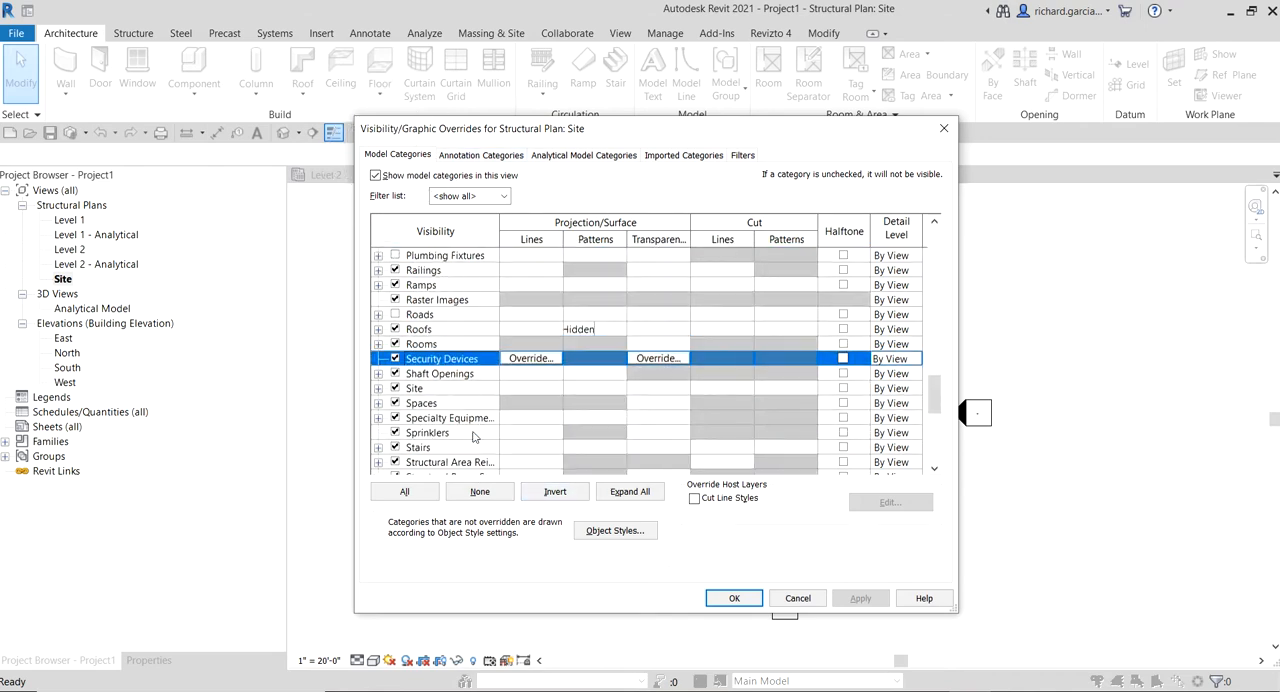
left_click(379, 389)
scroll(500, 391, "down", 1)
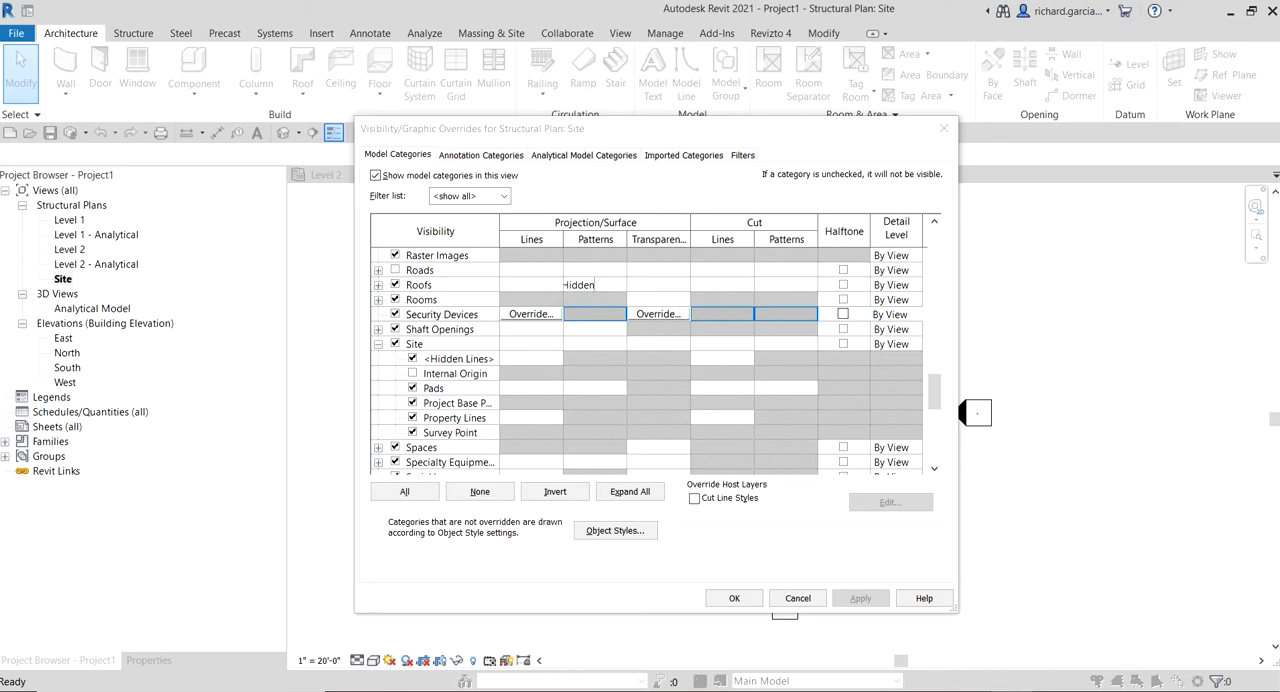
left_click(797, 598)
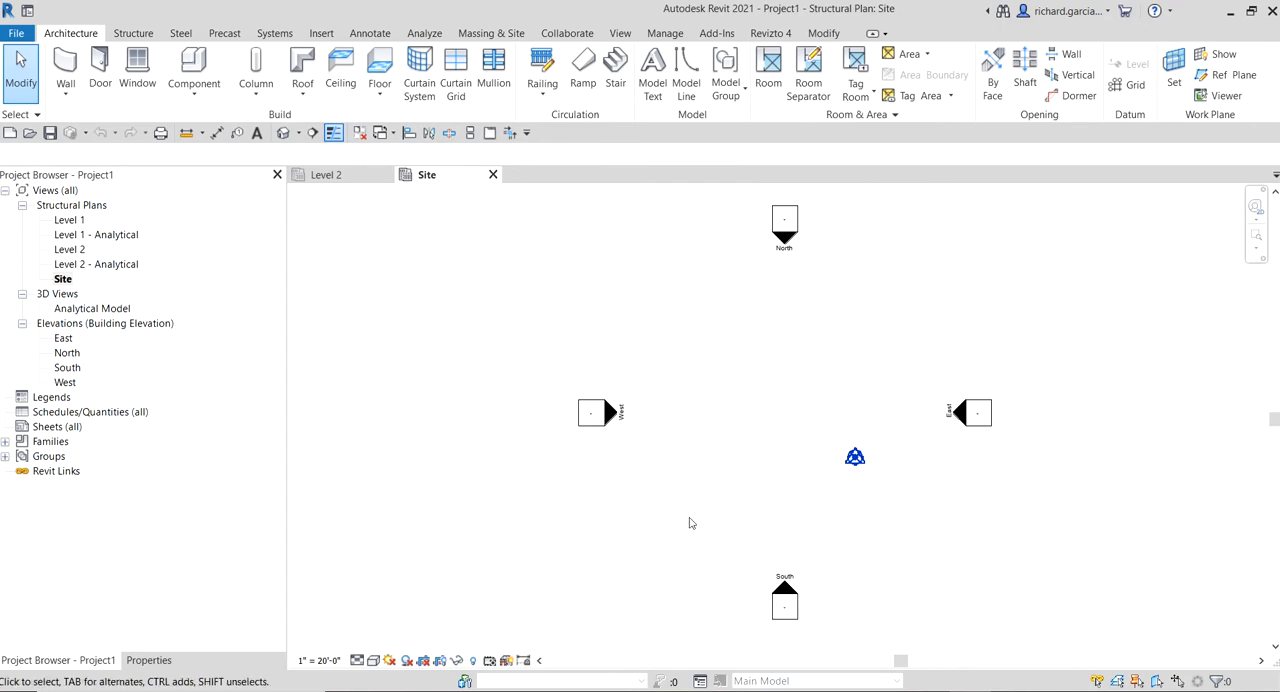
Link Import AutoCAD Grid.dwg from the RST2021 EXAM folder with Auto-Detect units, Auto - Origin to Internal Origin positioning, placed at Level 1
middle_click_drag(810, 345, 726, 339)
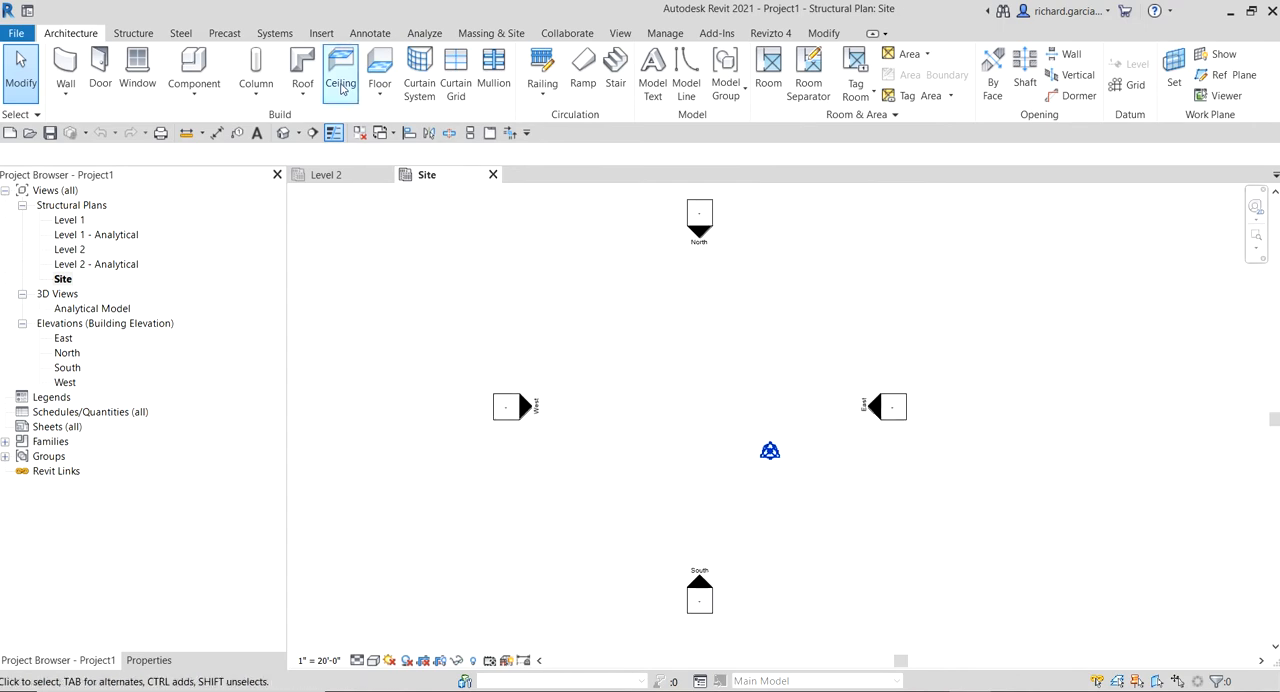
left_click(320, 34)
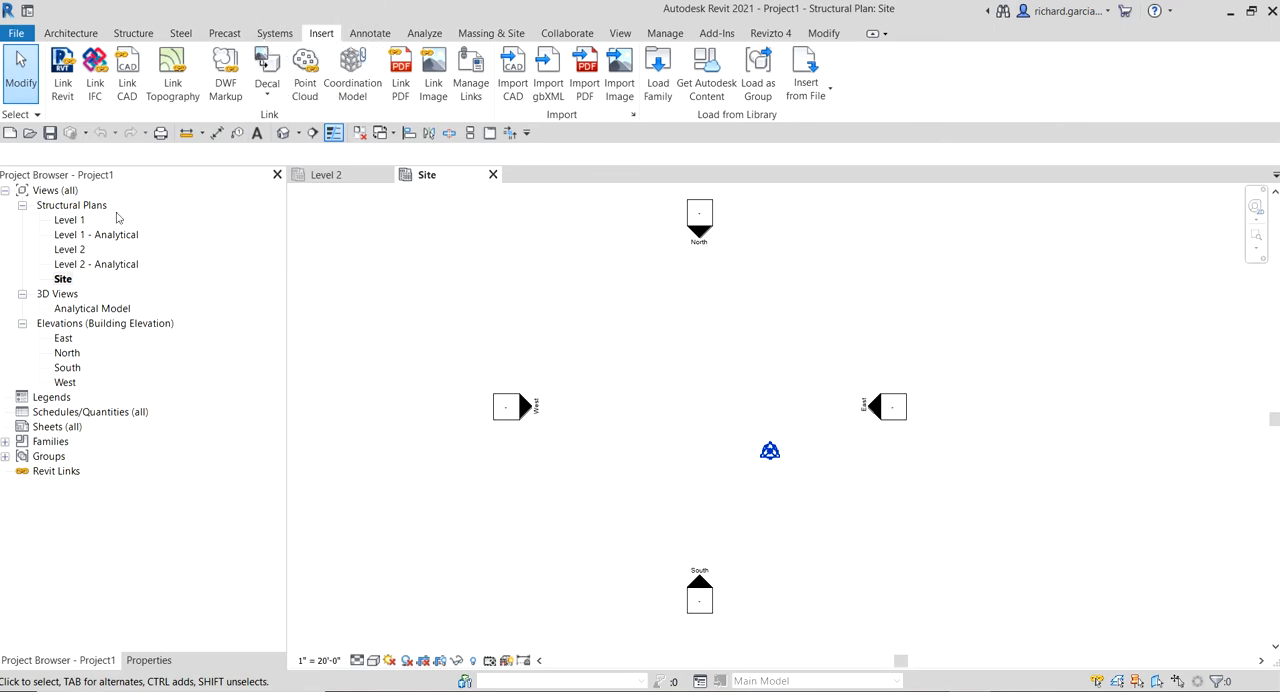
left_click(127, 88)
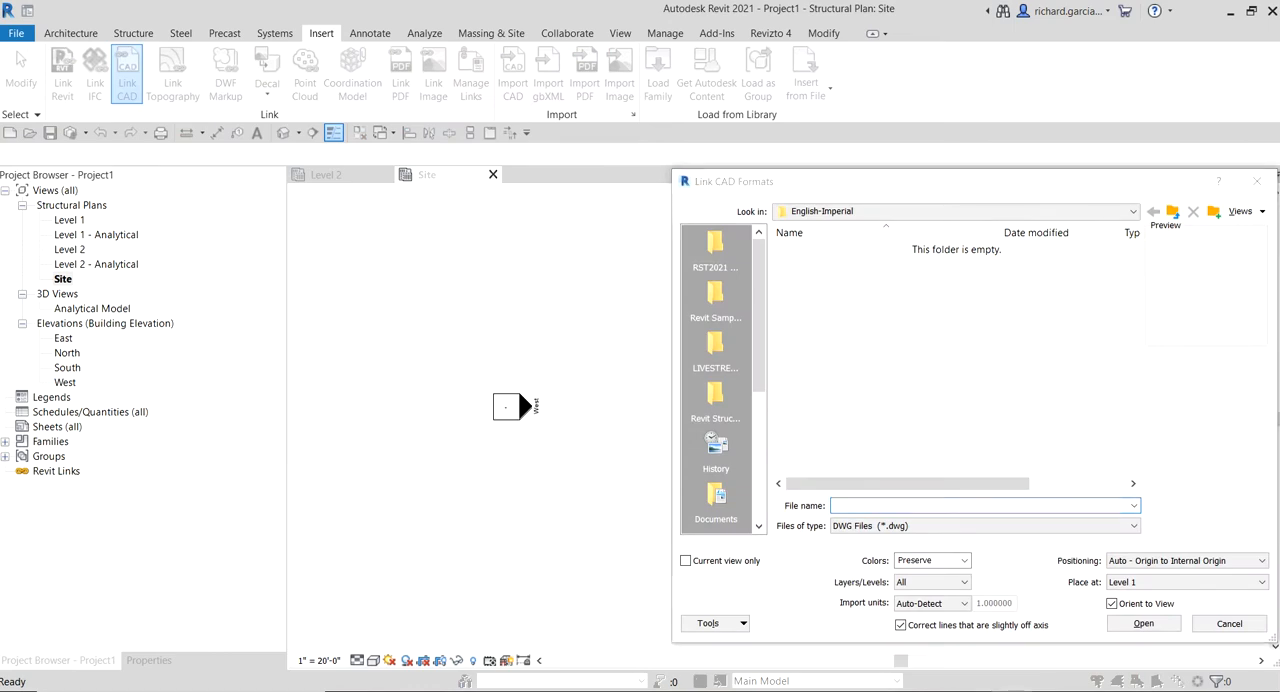
left_click_drag(843, 188, 1279, 172)
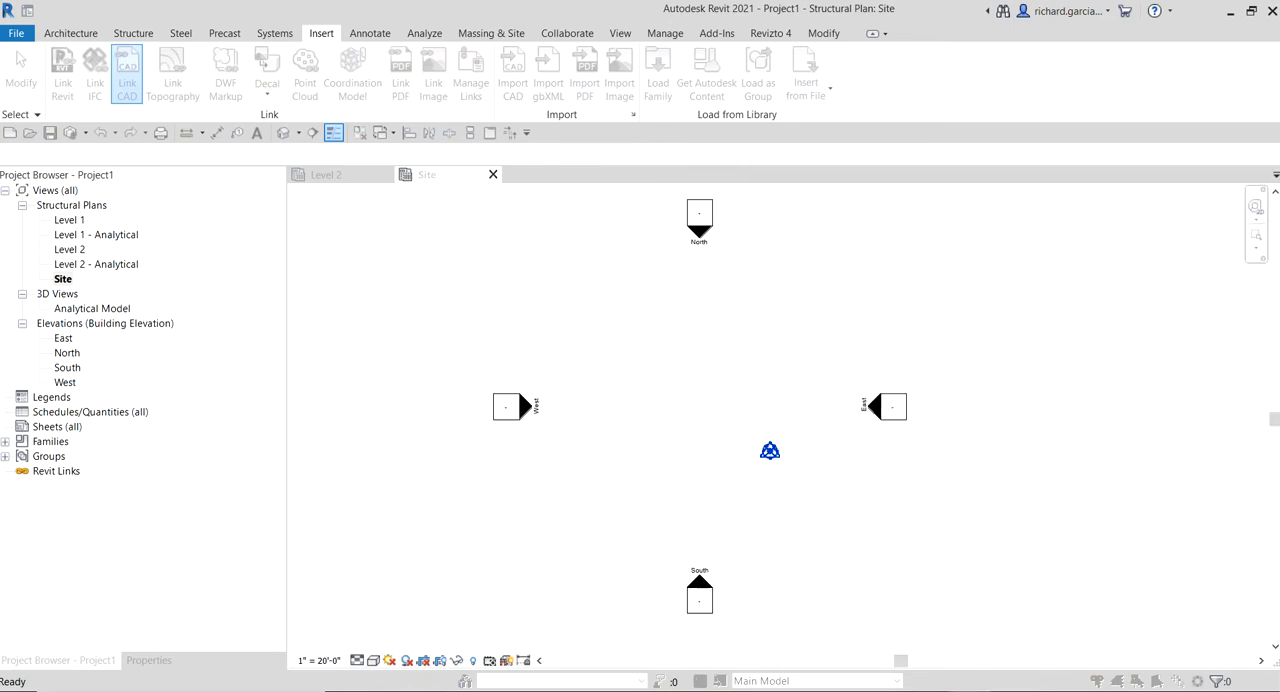
left_click_drag(1279, 190, 606, 97)
left_click(434, 163)
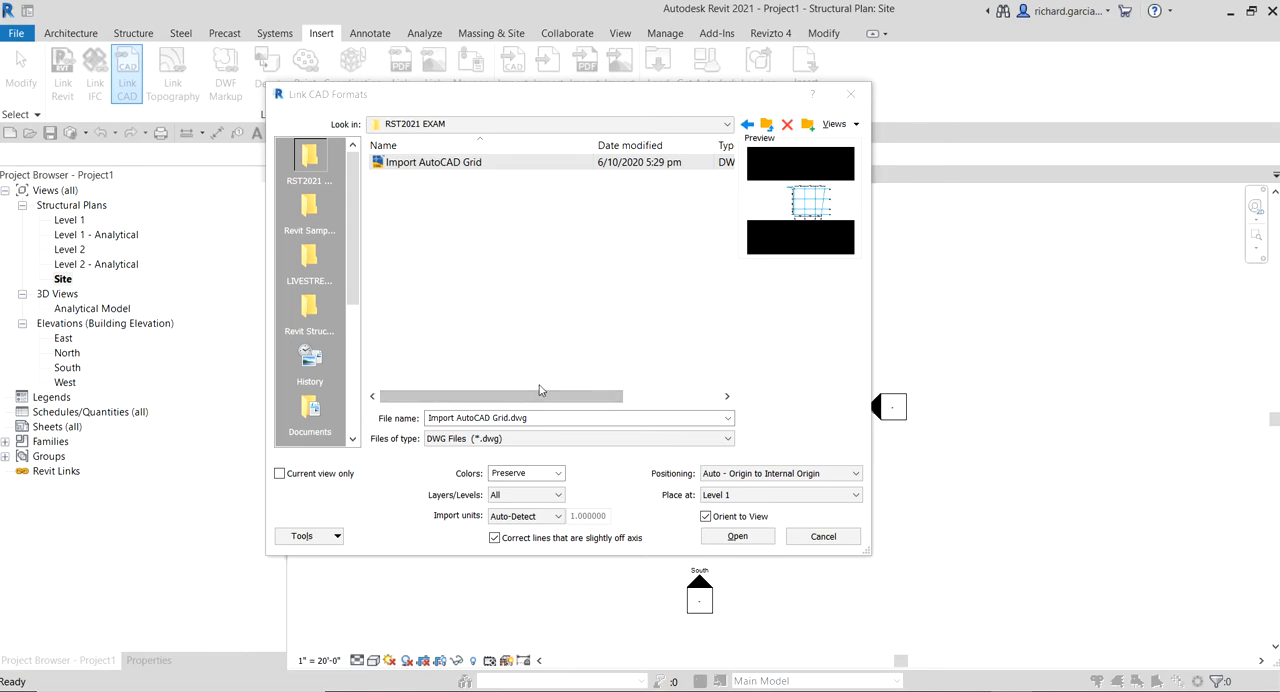
left_click(420, 170)
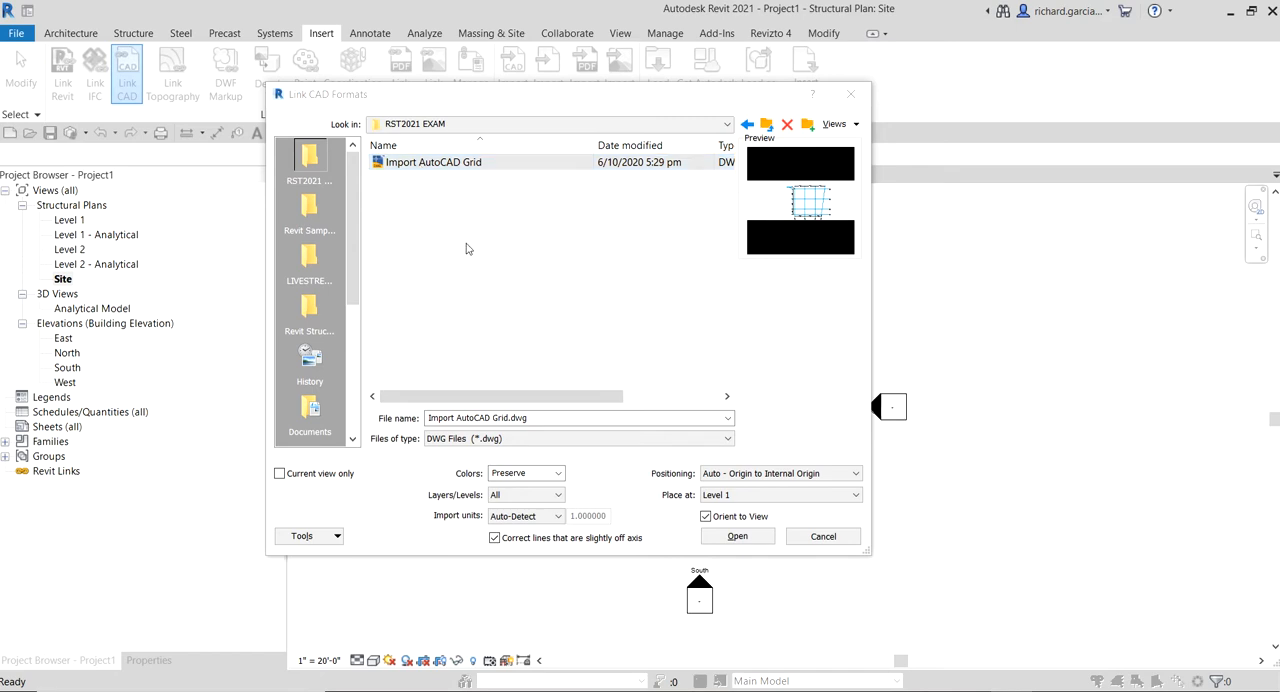
left_click(541, 520)
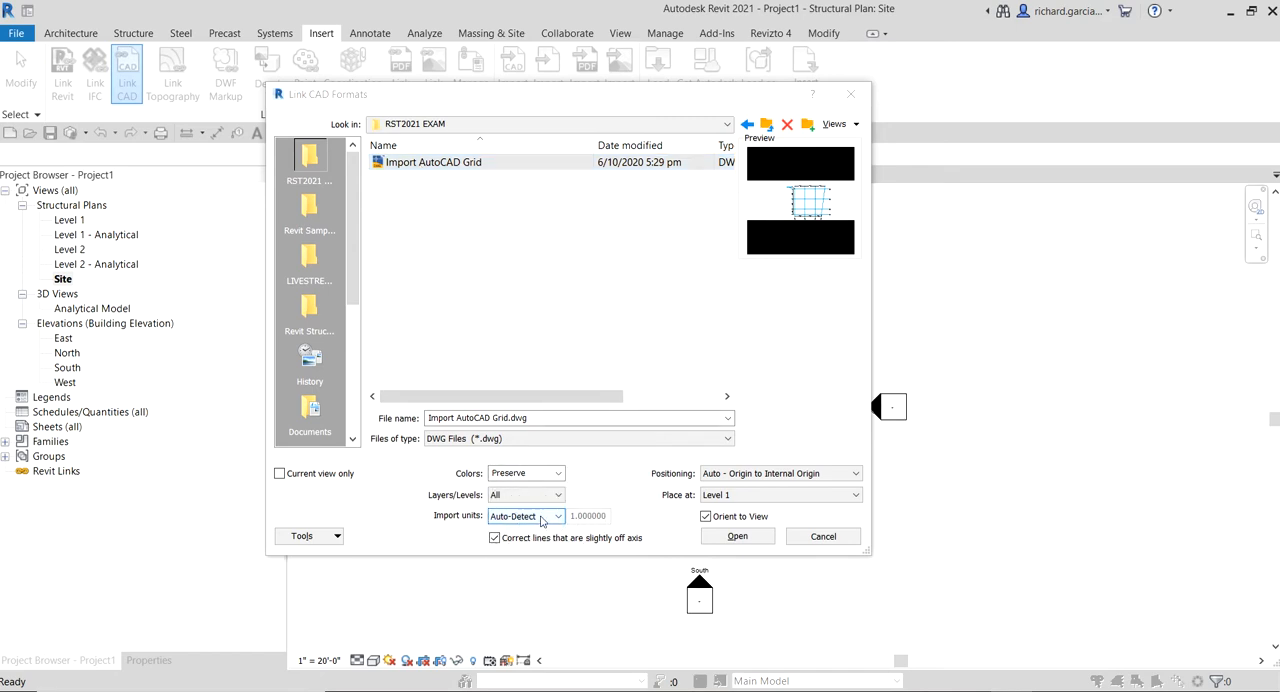
left_click(738, 477)
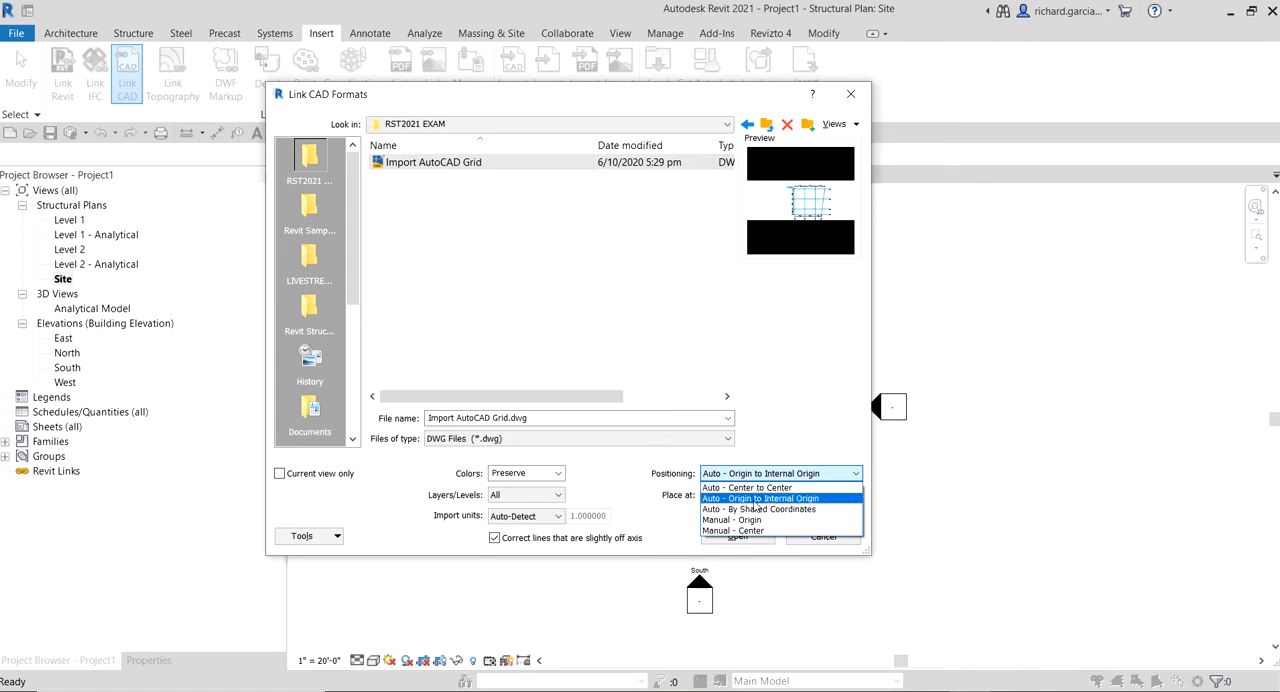
left_click(755, 500)
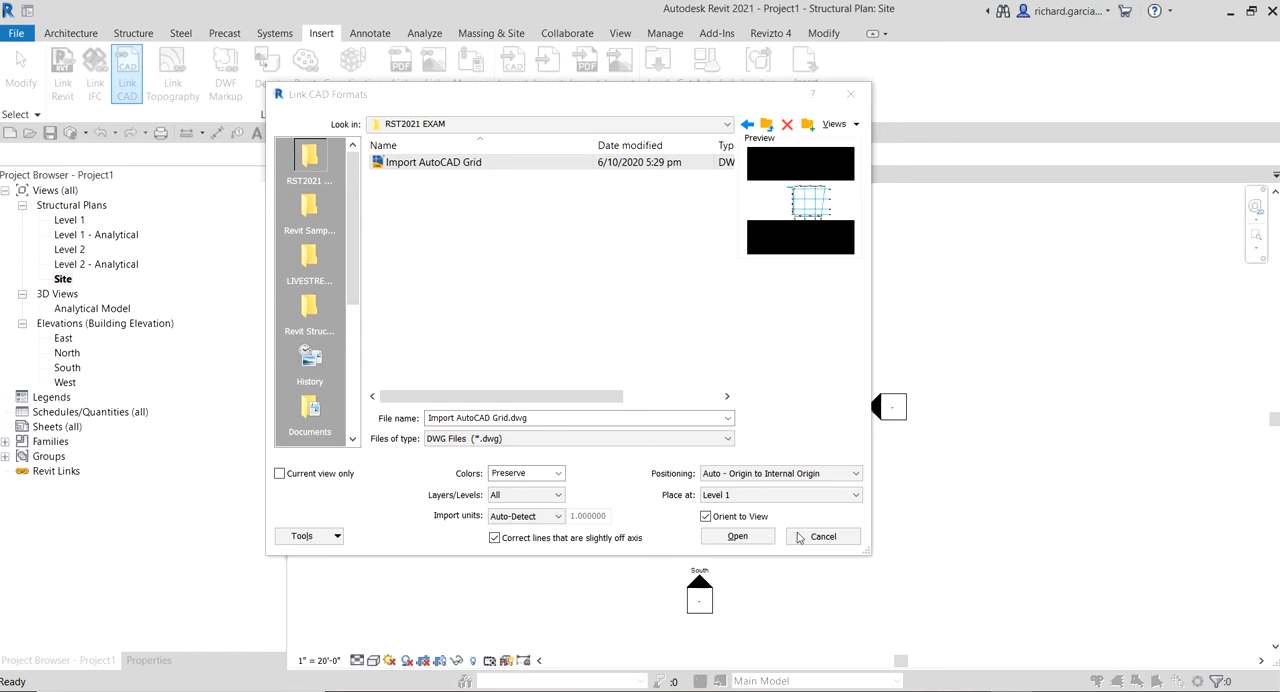
left_click(730, 540)
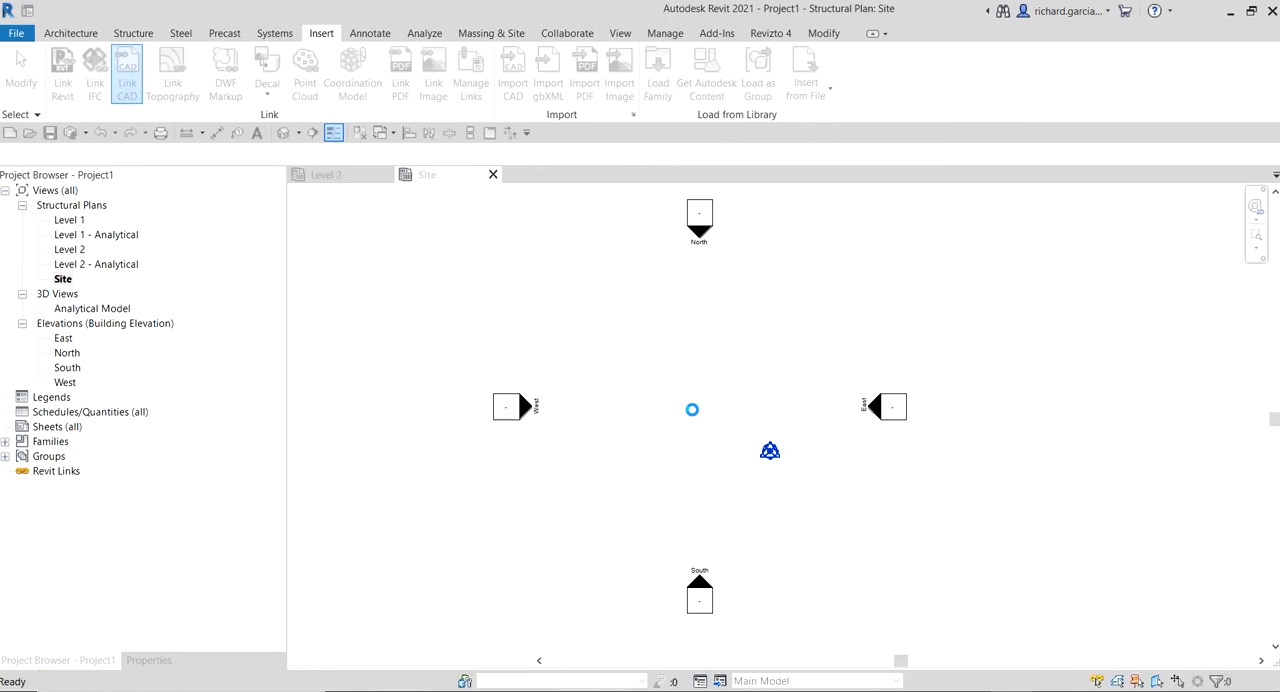
Move the whole East elevation marker to the east side of the linked grid, outside the lettered grid bubbles
middle_click_drag(744, 210, 645, 228)
scroll(531, 274, "up", 5)
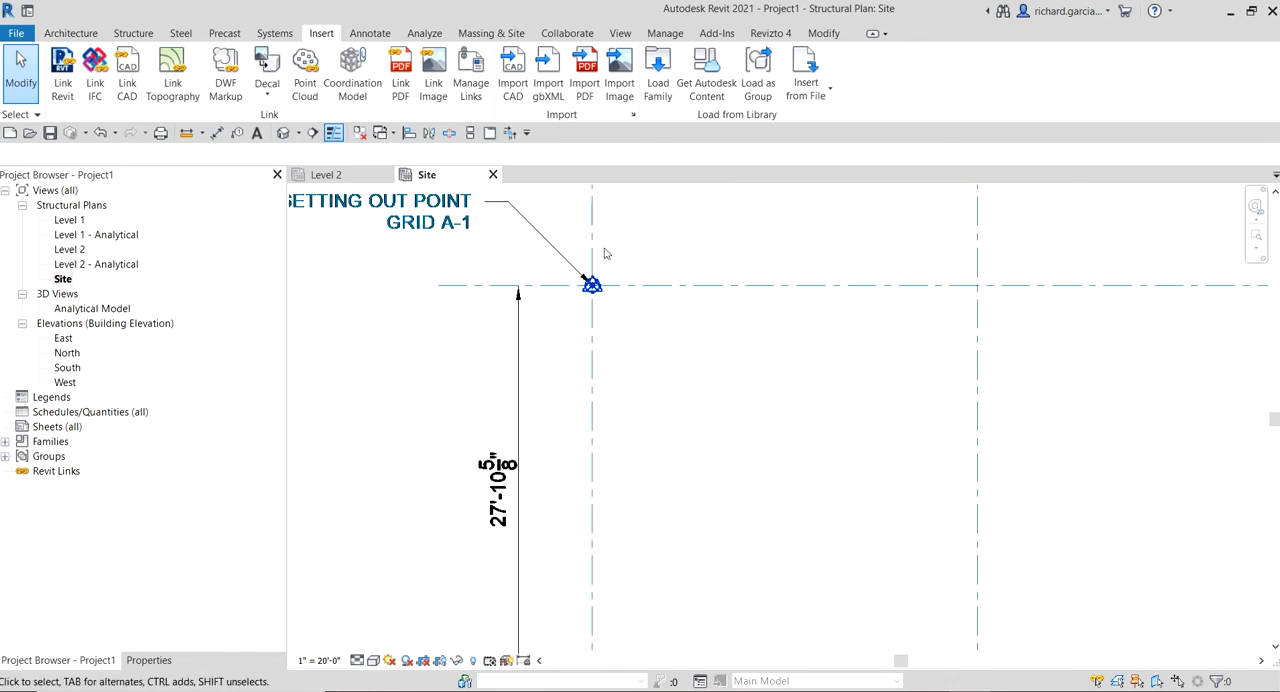
scroll(588, 282, "down", 2)
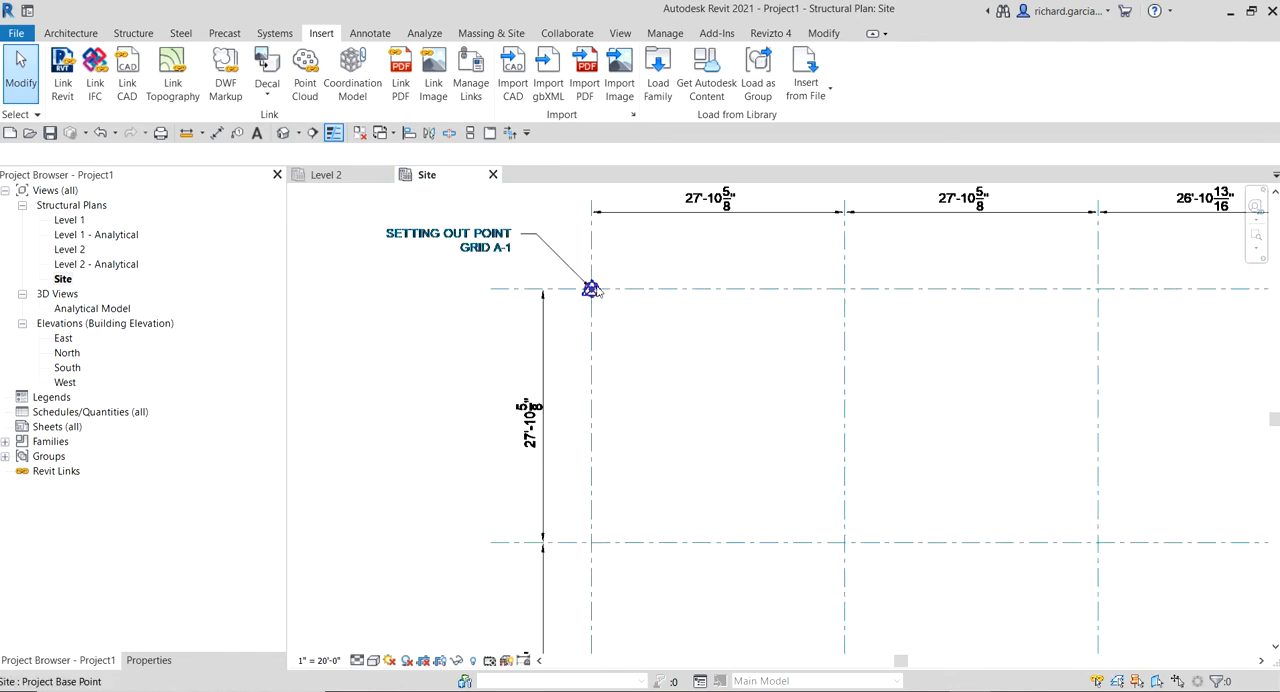
scroll(605, 298, "down", 3)
scroll(654, 369, "down", 1)
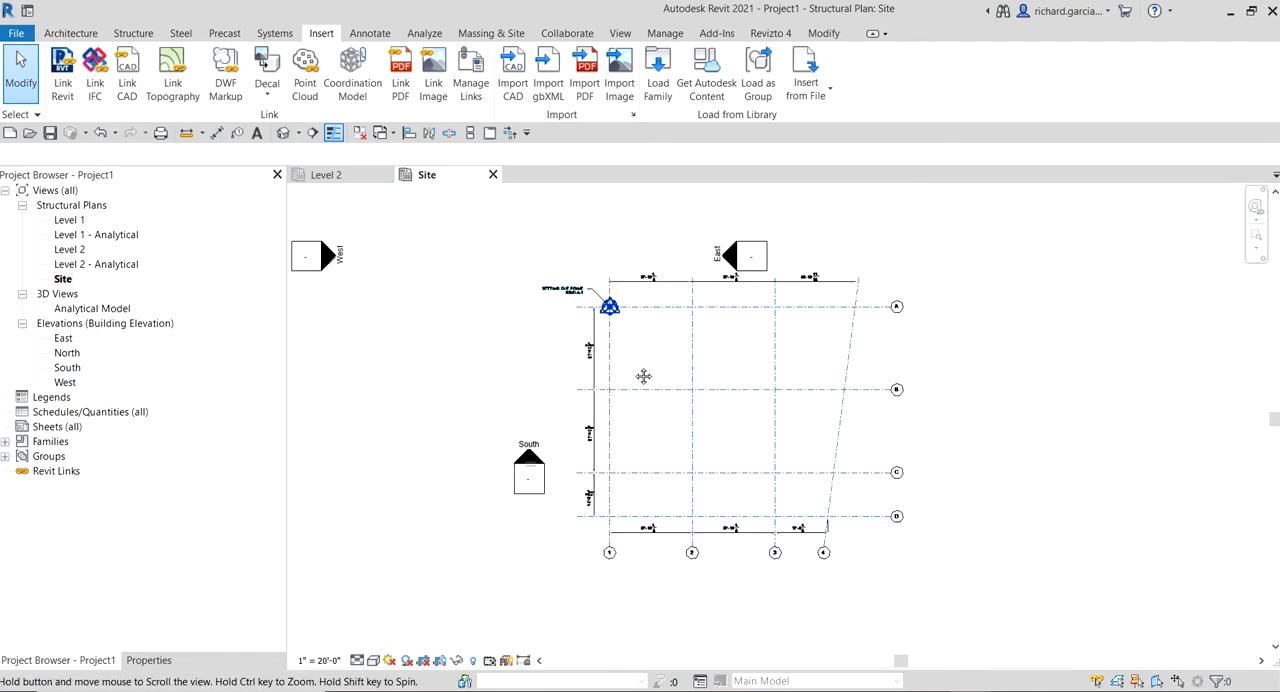
middle_click_drag(646, 374, 498, 393)
mouse_move(516, 206)
left_mouse_down()
mouse_move(598, 270)
mouse_move(656, 342)
left_mouse_up()
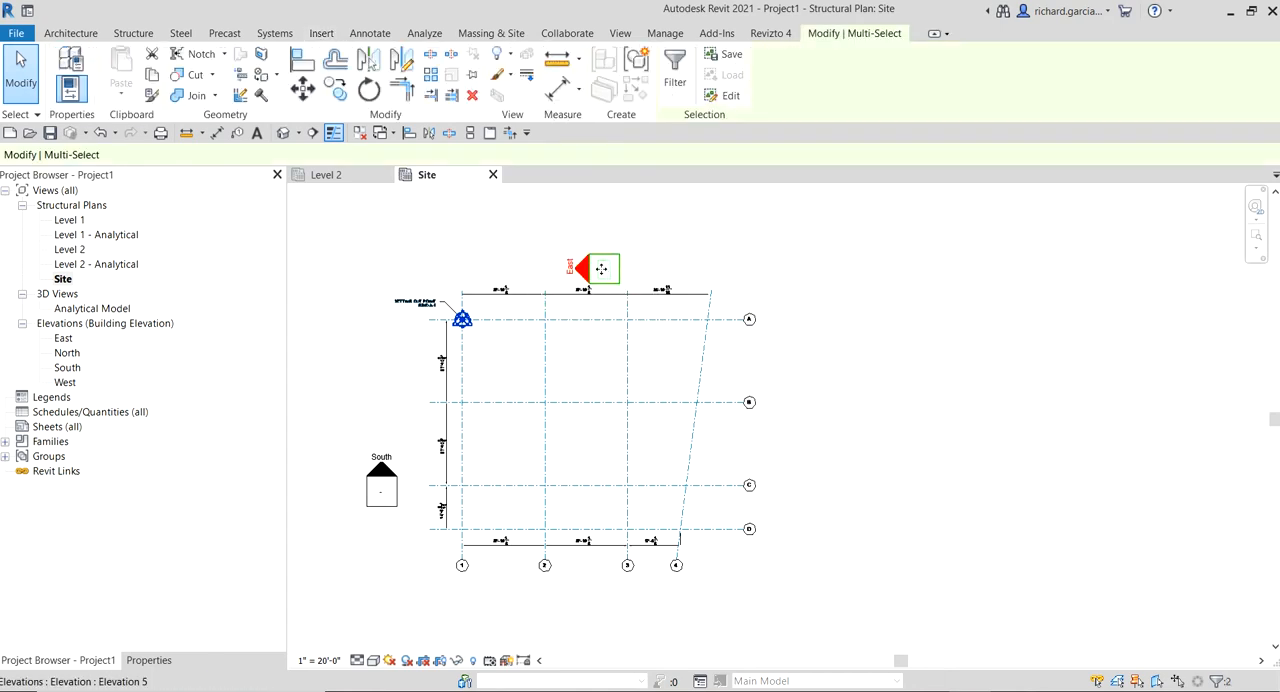
mouse_move(603, 268)
left_mouse_down()
mouse_move(785, 376)
mouse_move(822, 418)
left_mouse_up()
Move the whole North elevation marker to just above the linked grid, roughly centred on its width
scroll(487, 430, "down", 2)
middle_click_drag(471, 426, 581, 512)
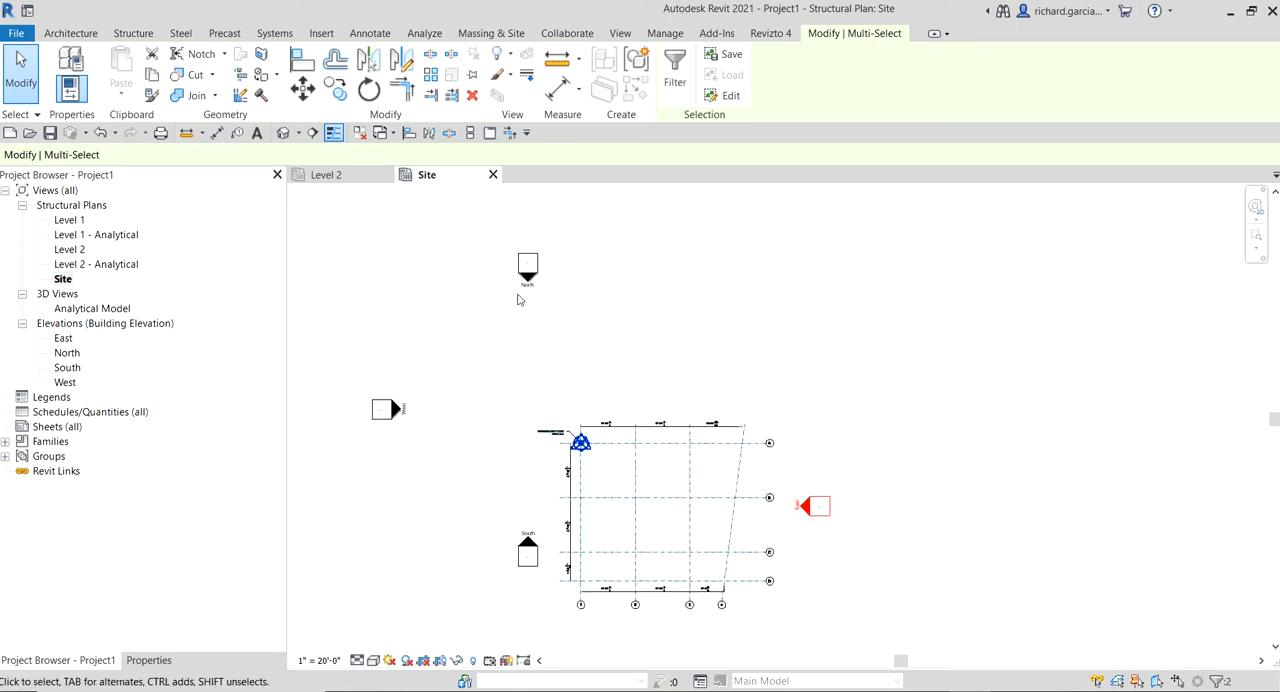
left_click_drag(468, 227, 645, 338)
mouse_move(528, 272)
left_mouse_down()
mouse_move(601, 326)
mouse_move(651, 390)
left_mouse_up()
Move the whole South elevation marker to below the numbered grid bubbles, roughly centred on the linked grid
left_click_drag(449, 503, 623, 623)
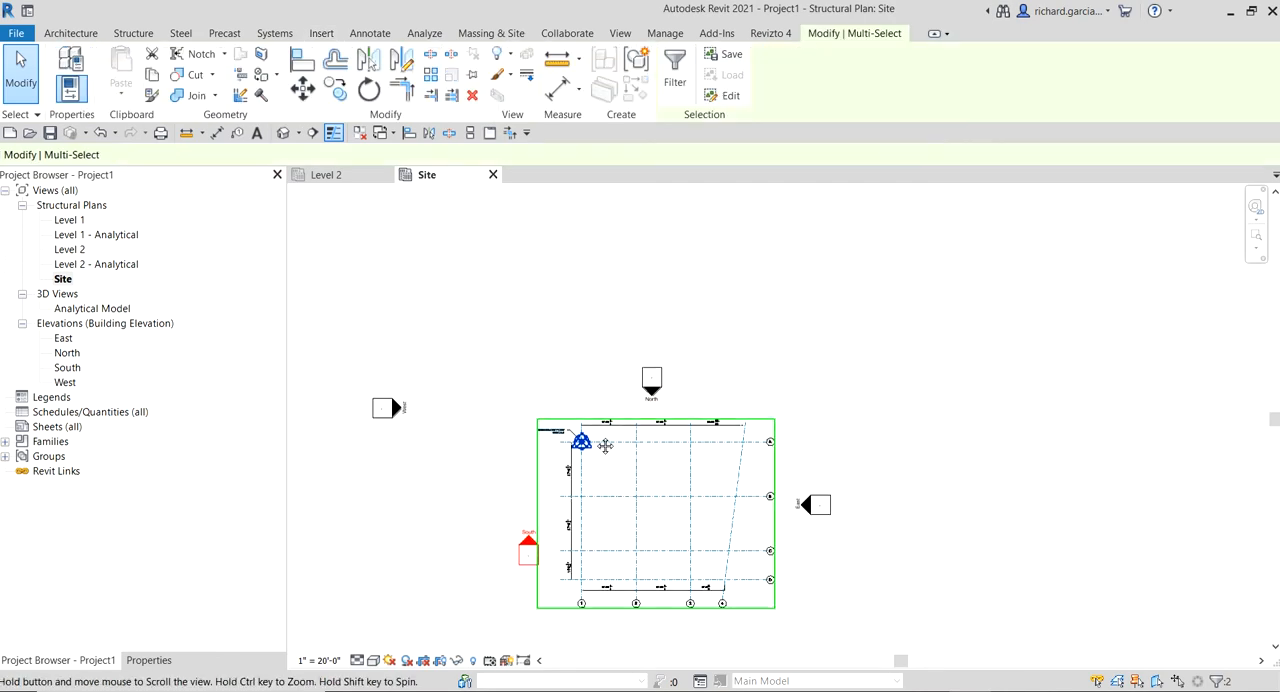
middle_click_drag(550, 572, 465, 383)
left_click_drag(443, 363, 577, 452)
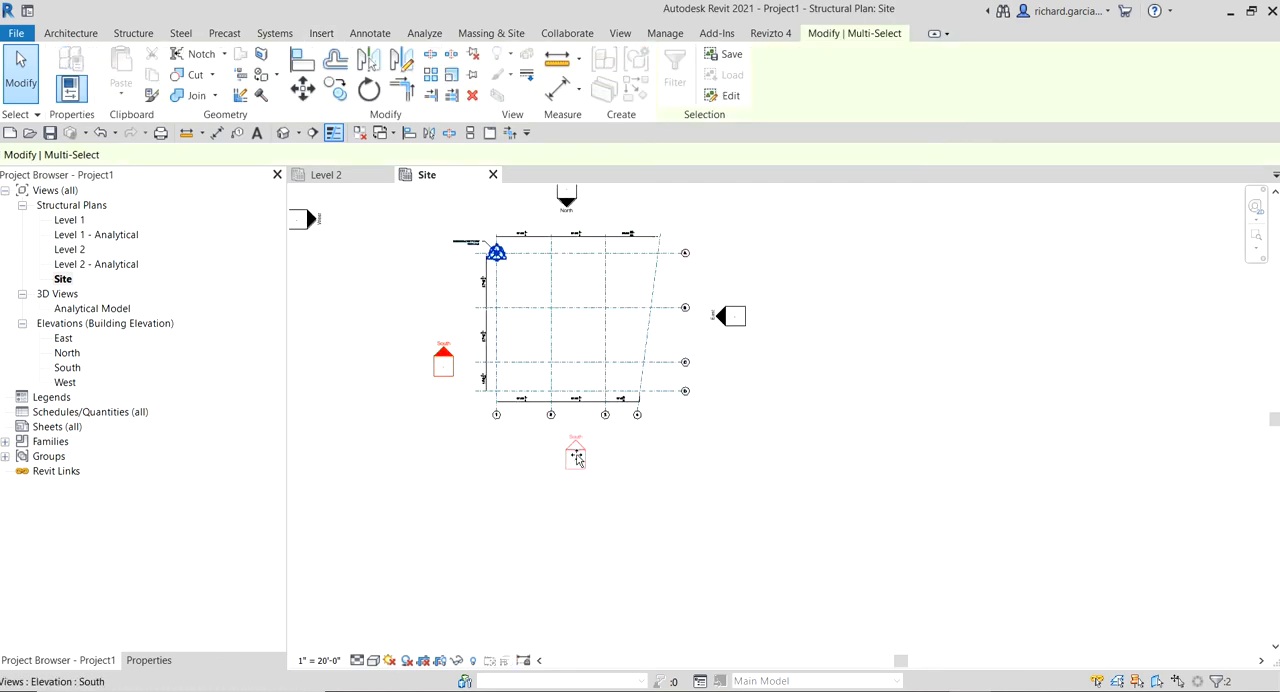
Move the whole West elevation marker next to the west side of the linked grid, roughly centred on its height
middle_click_drag(432, 399, 526, 459)
scroll(526, 459, "down", 1)
left_click_drag(351, 257, 474, 341)
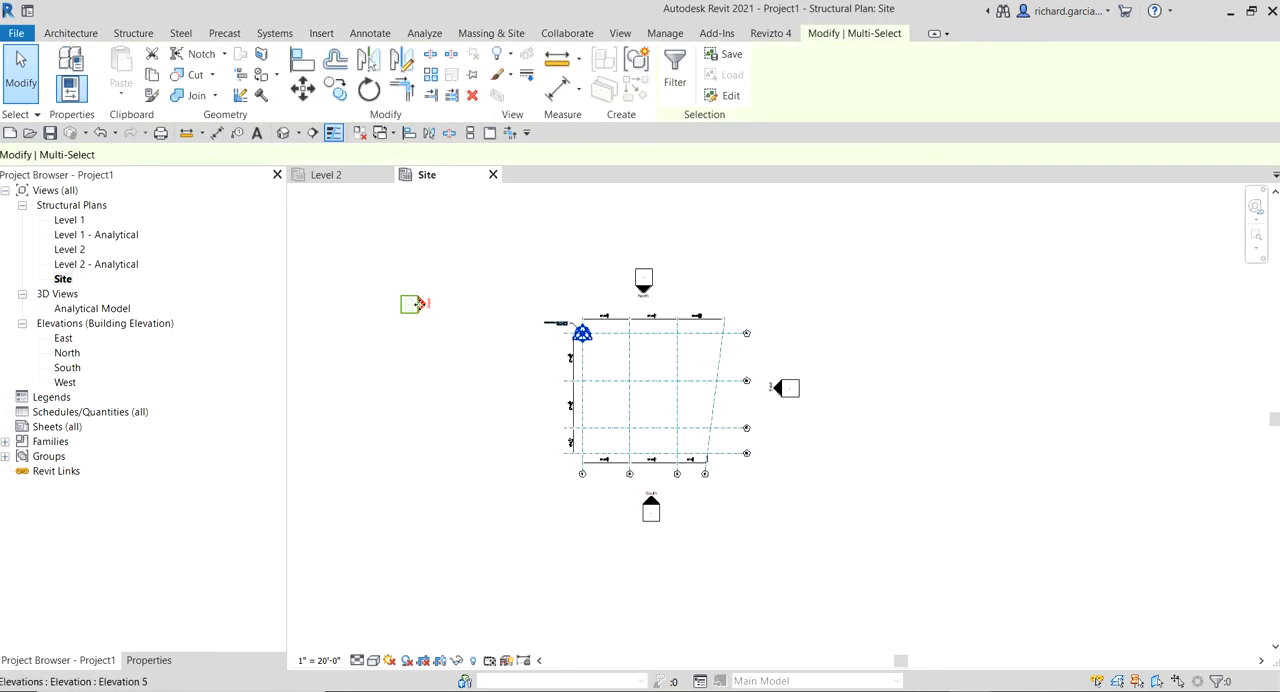
mouse_move(417, 305)
left_mouse_down()
mouse_move(496, 389)
mouse_move(531, 397)
left_mouse_up()
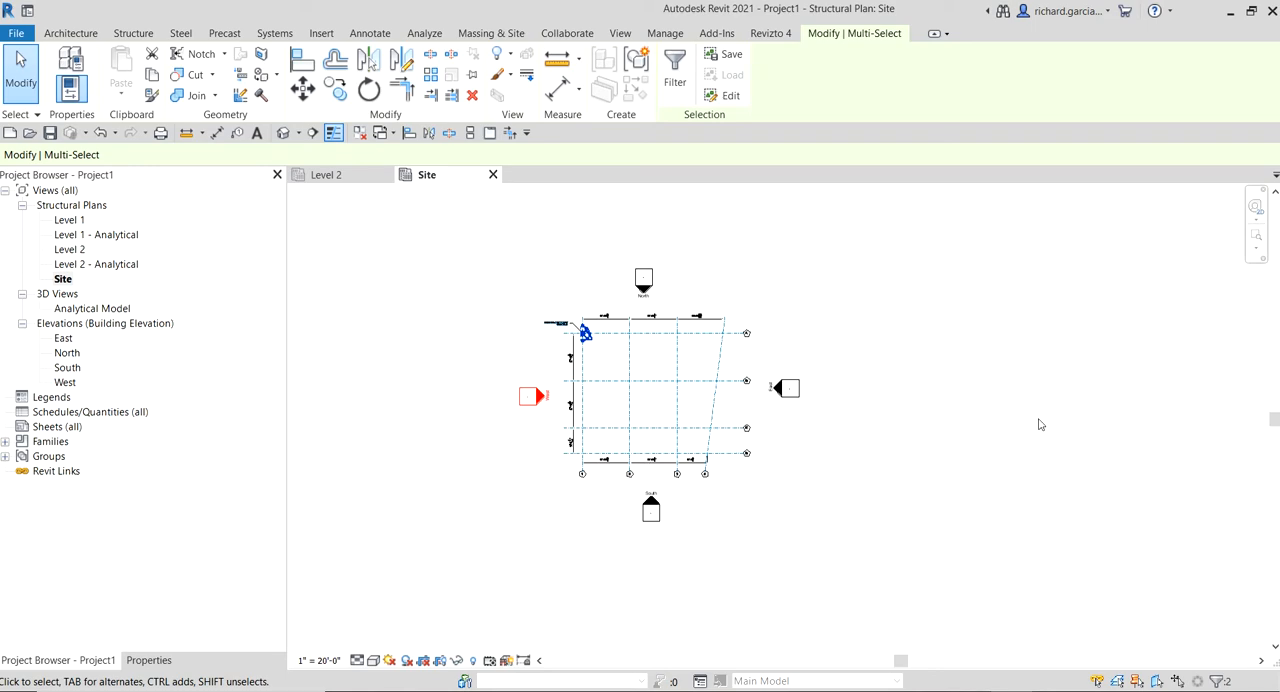
Start placing grids by picking lines and create grid 1 from the westernmost vertical line of the linked AutoCAD drawing
scroll(607, 382, "up", 4)
middle_click_drag(736, 365, 680, 528)
scroll(680, 528, "up", 1)
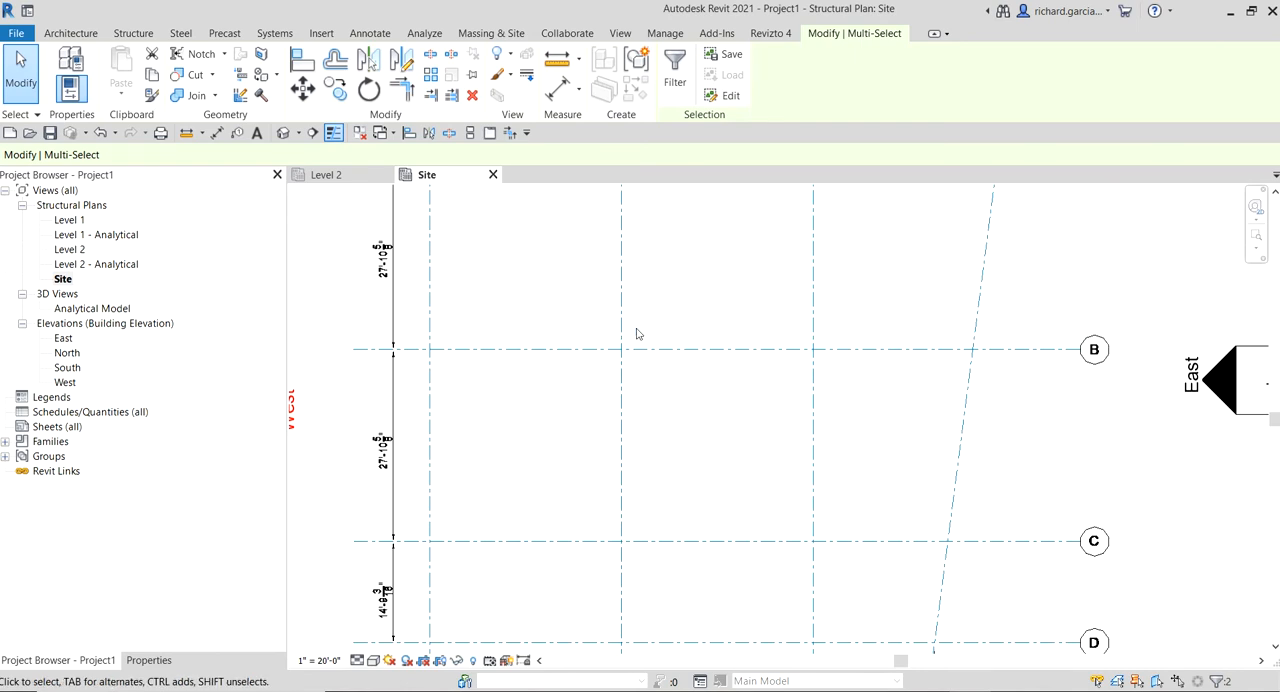
left_click(85, 35)
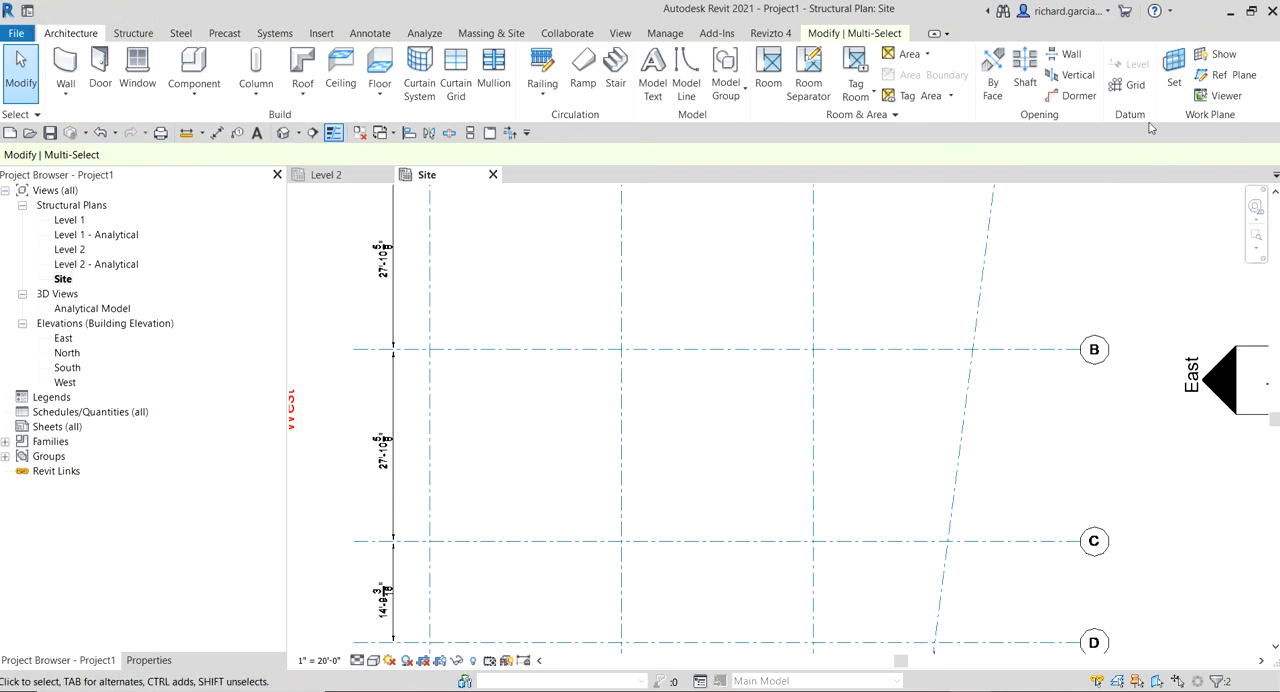
key("ctrl")
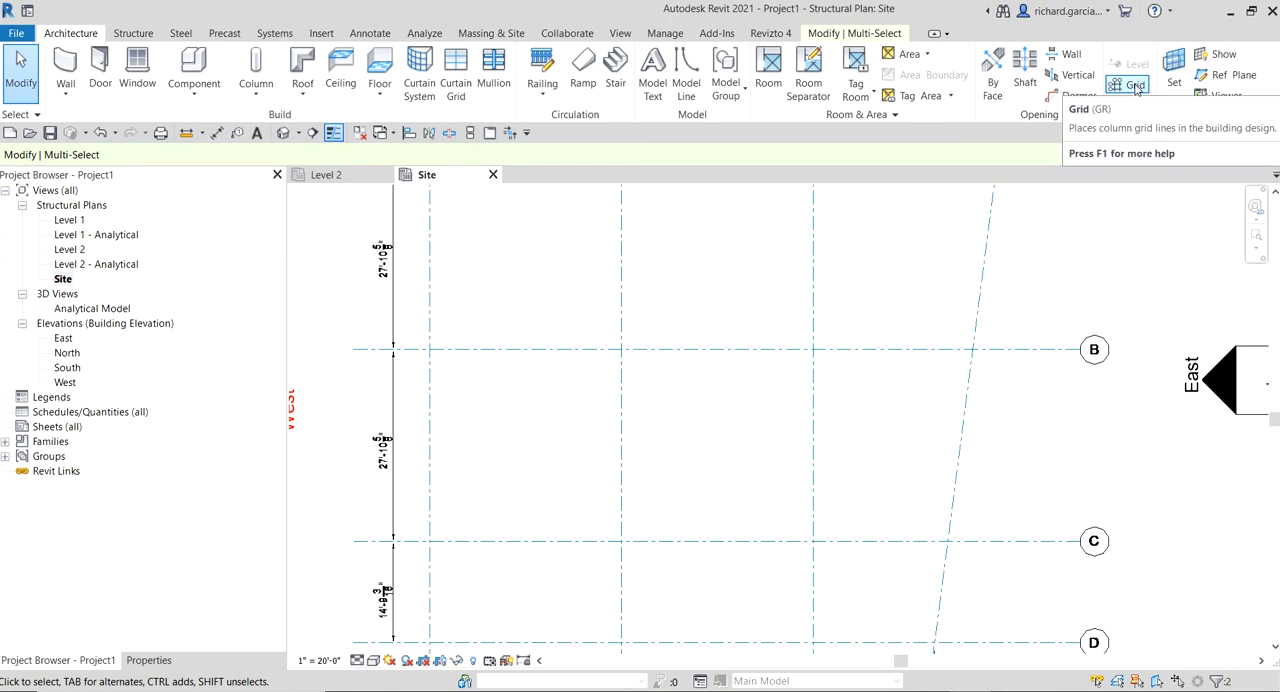
key("ctrl")
left_click(1136, 89)
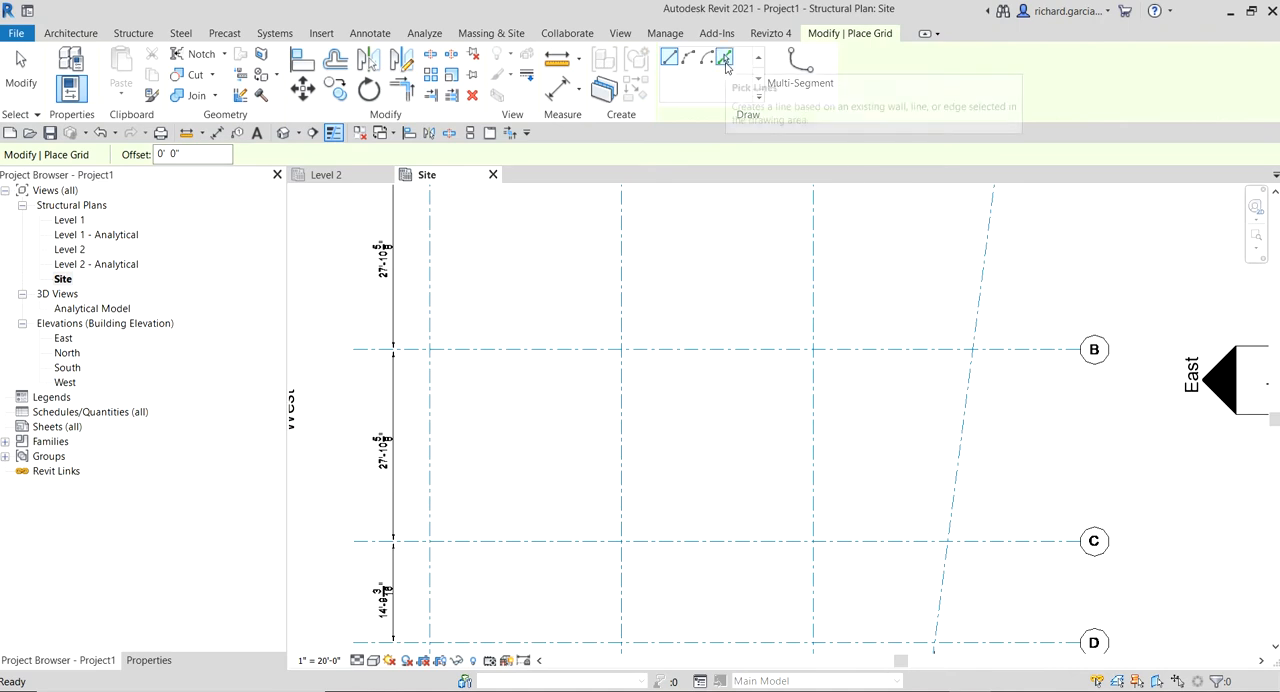
left_click(725, 60)
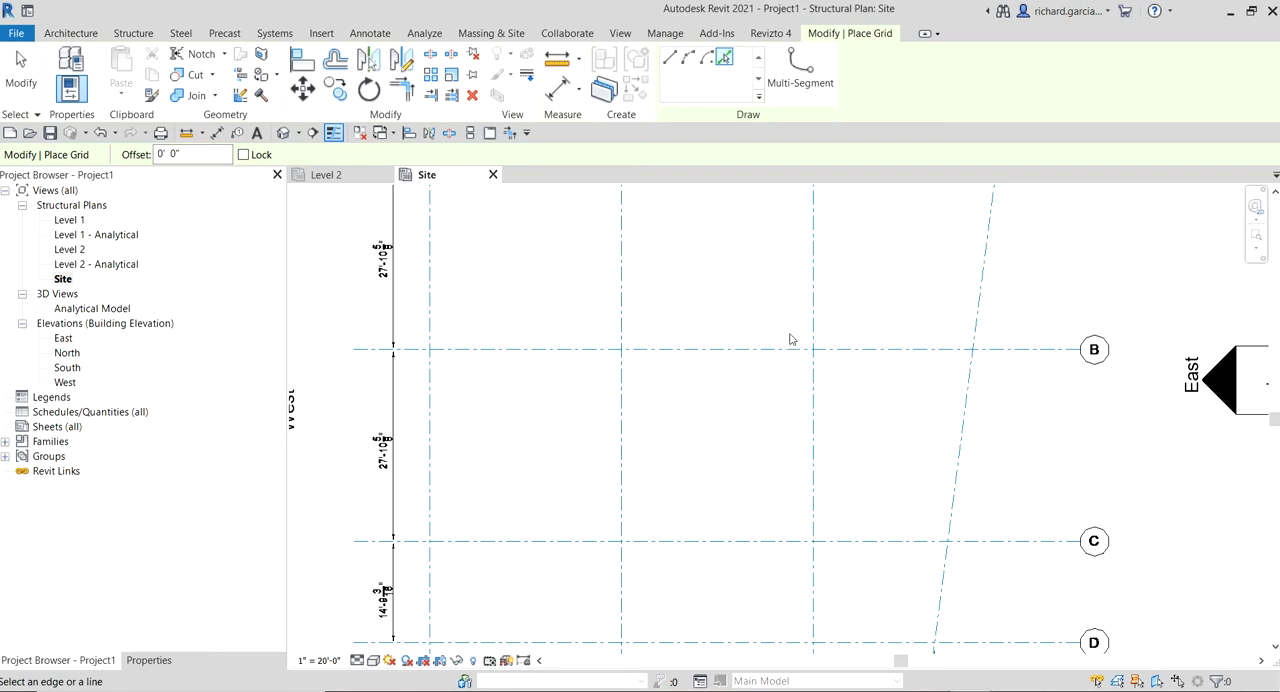
scroll(790, 337, "down", 4)
middle_click_drag(740, 337, 685, 341)
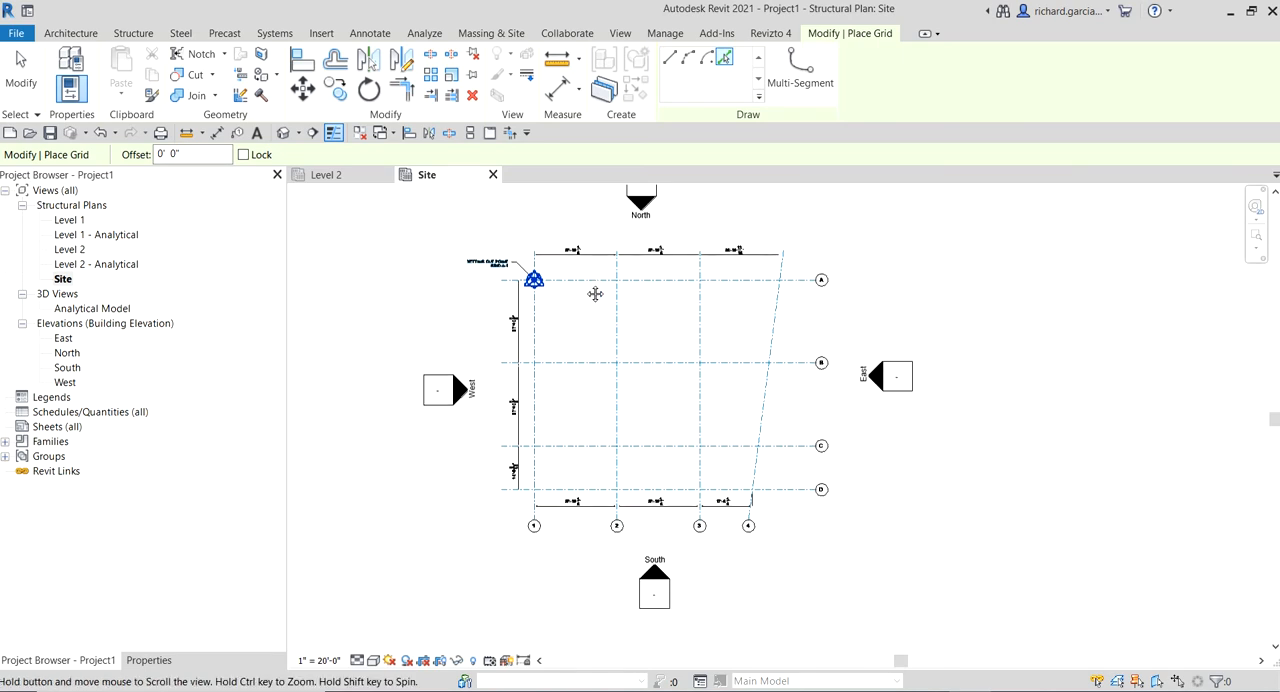
scroll(594, 291, "up", 8)
middle_click_drag(551, 260, 612, 433)
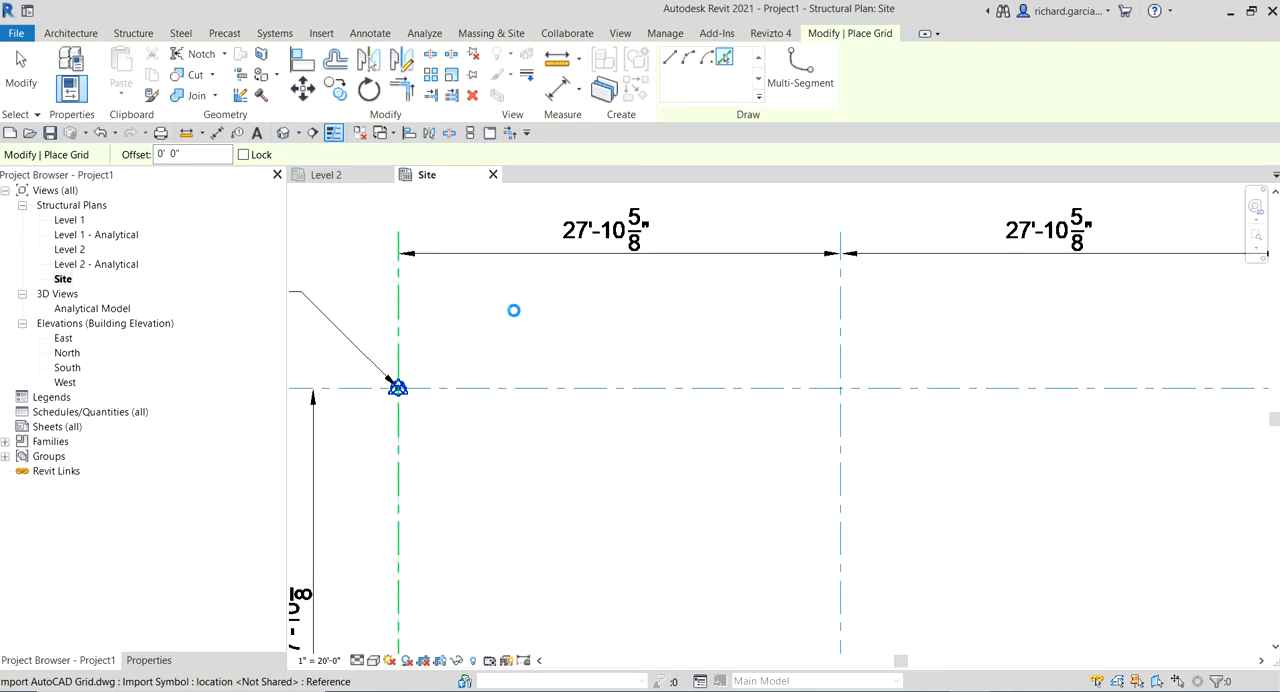
Create grids 2, 3 and 4 from the remaining vertical lines of the linked drawing, including the slanted eastern one
scroll(513, 310, "down", 5)
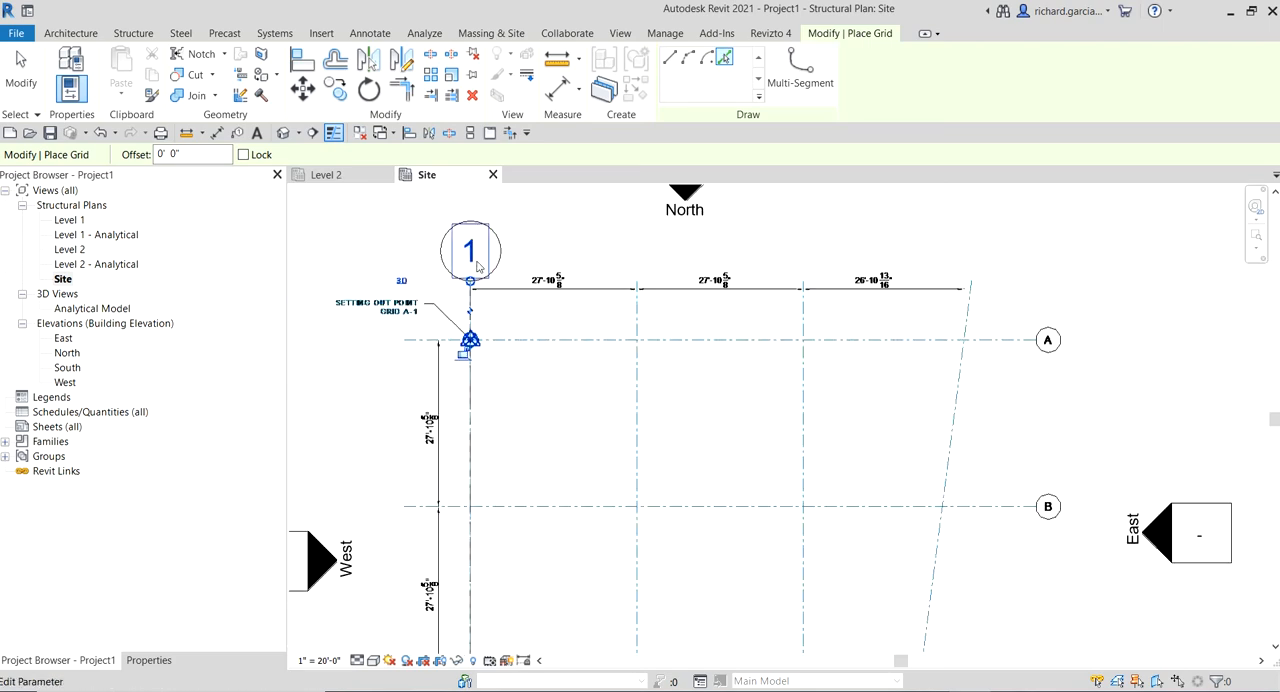
left_click(636, 396)
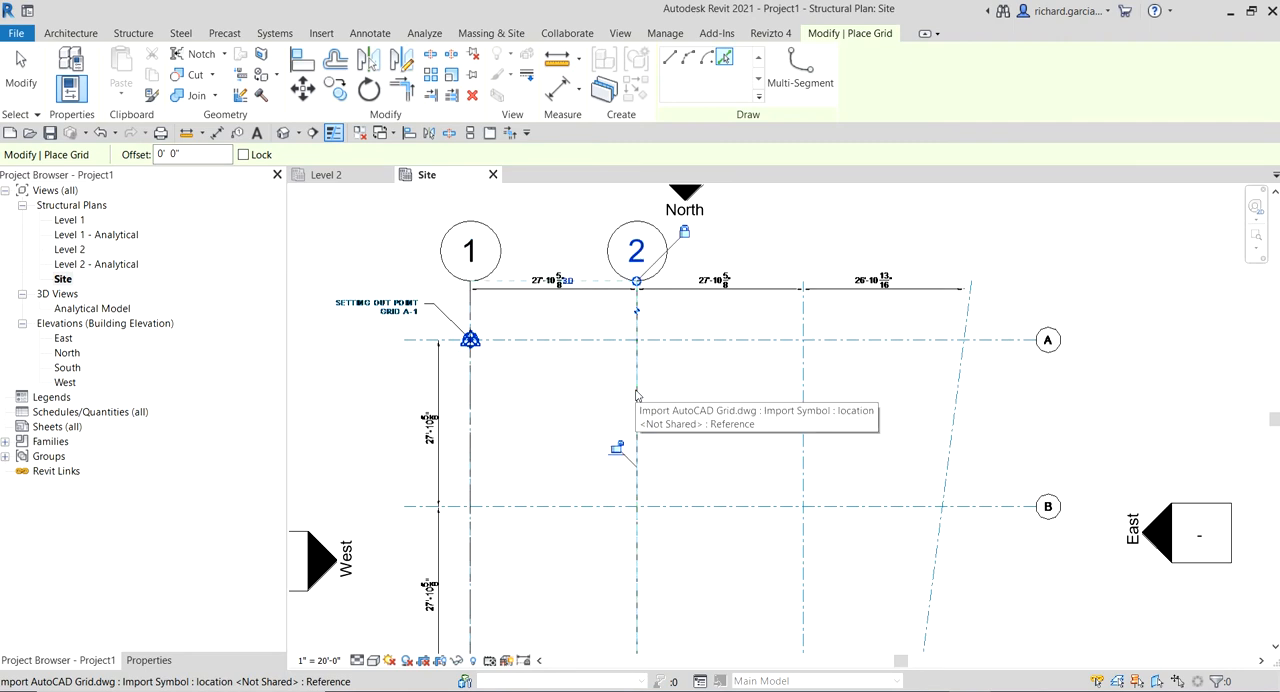
left_click(803, 403)
middle_click_drag(846, 396, 529, 339)
left_click(589, 350)
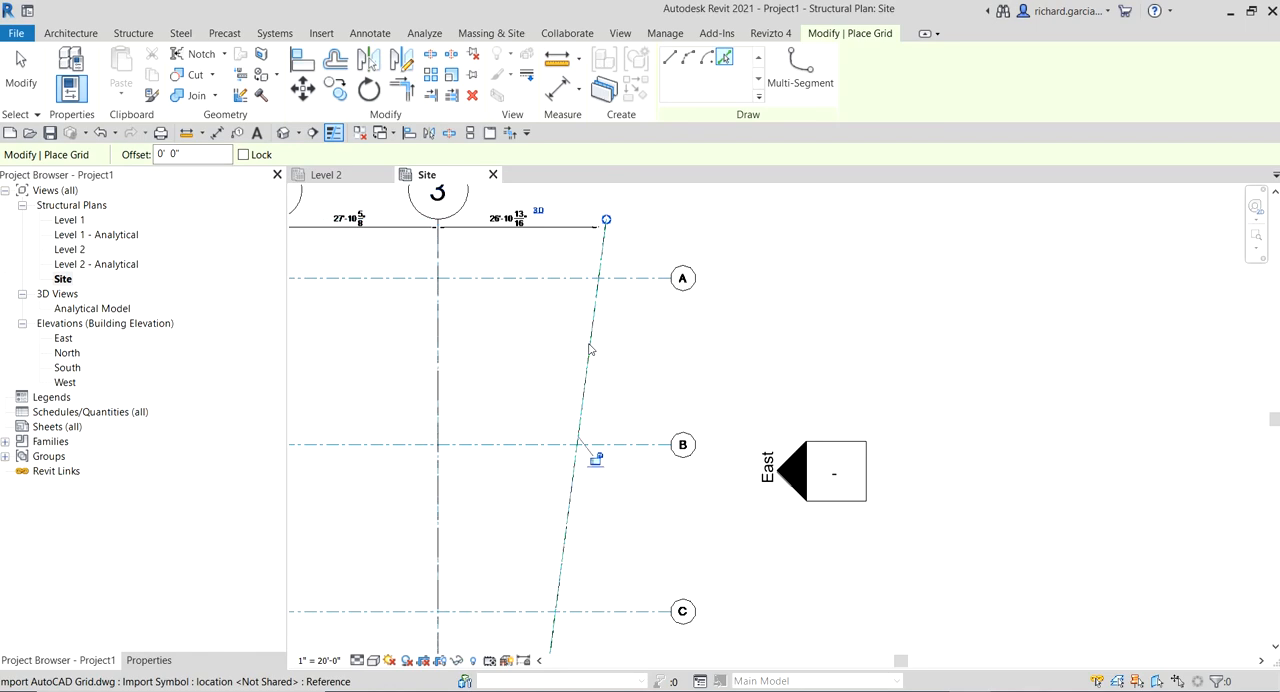
Create a grid from the linked drawing's northernmost horizontal line, marked A
scroll(508, 365, "down", 4)
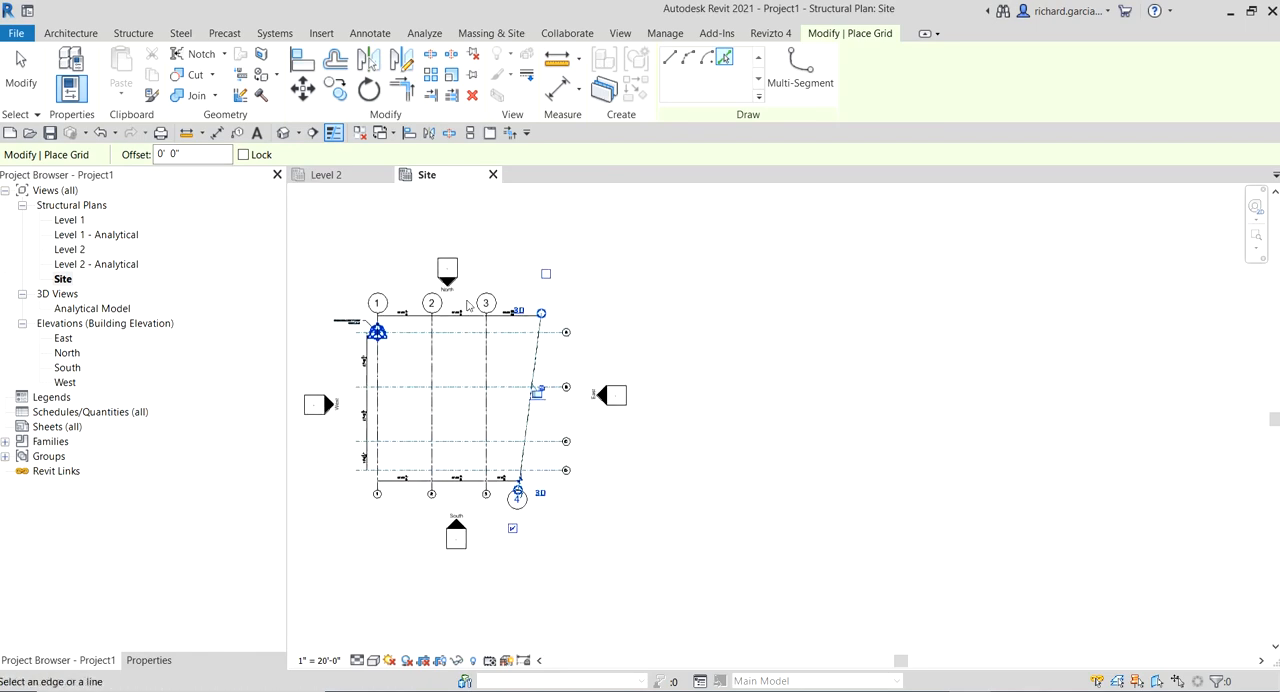
scroll(529, 321, "up", 4)
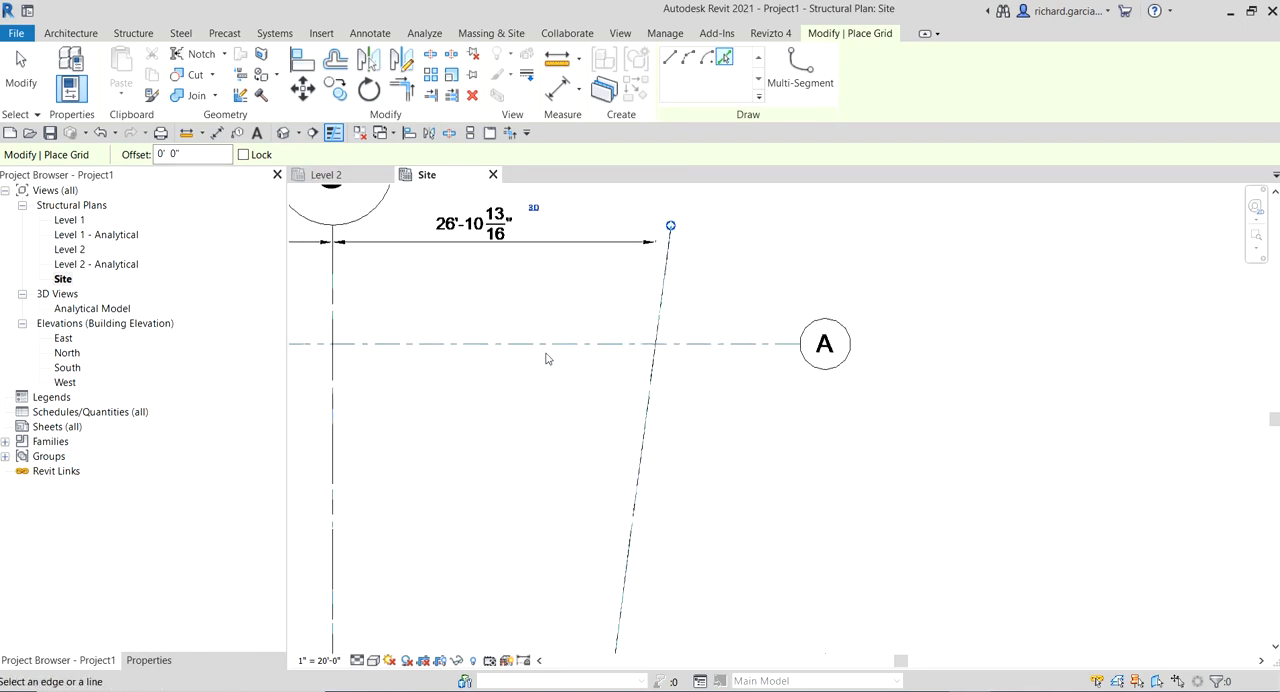
left_click(545, 352)
scroll(600, 355, "down", 4)
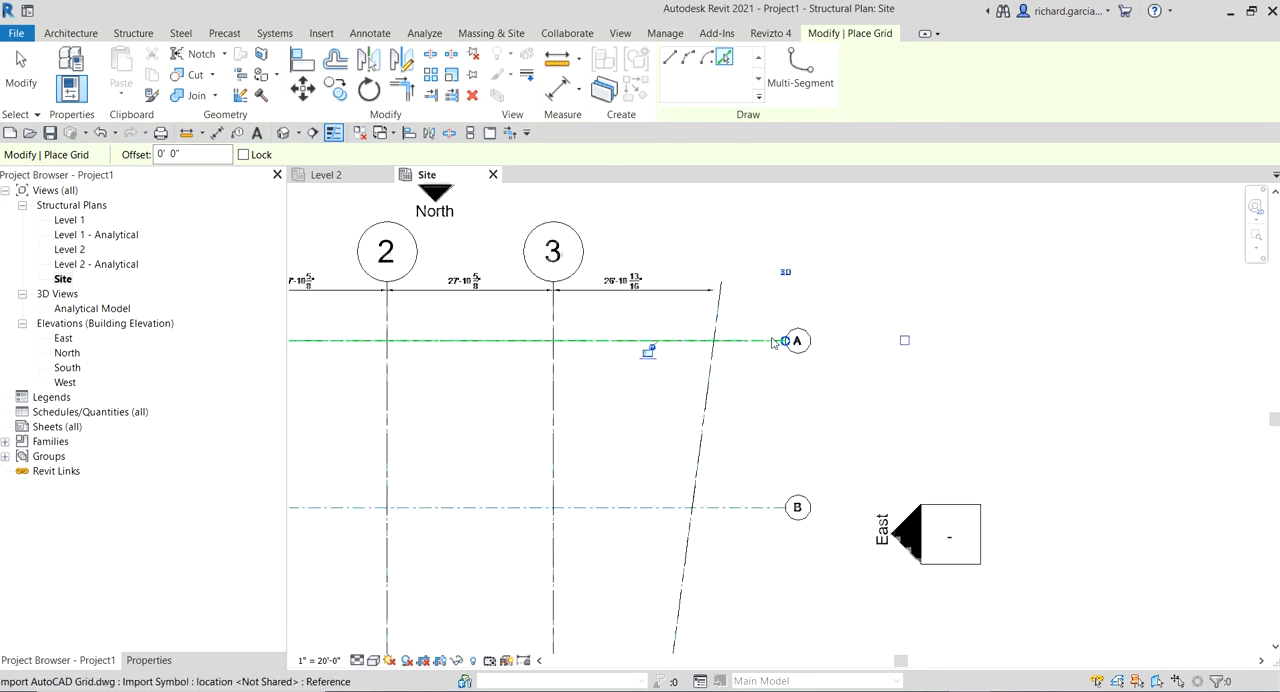
Rename the newly placed horizontal grid as A in its bubble
middle_click_drag(330, 382, 480, 373)
scroll(487, 331, "up", 6)
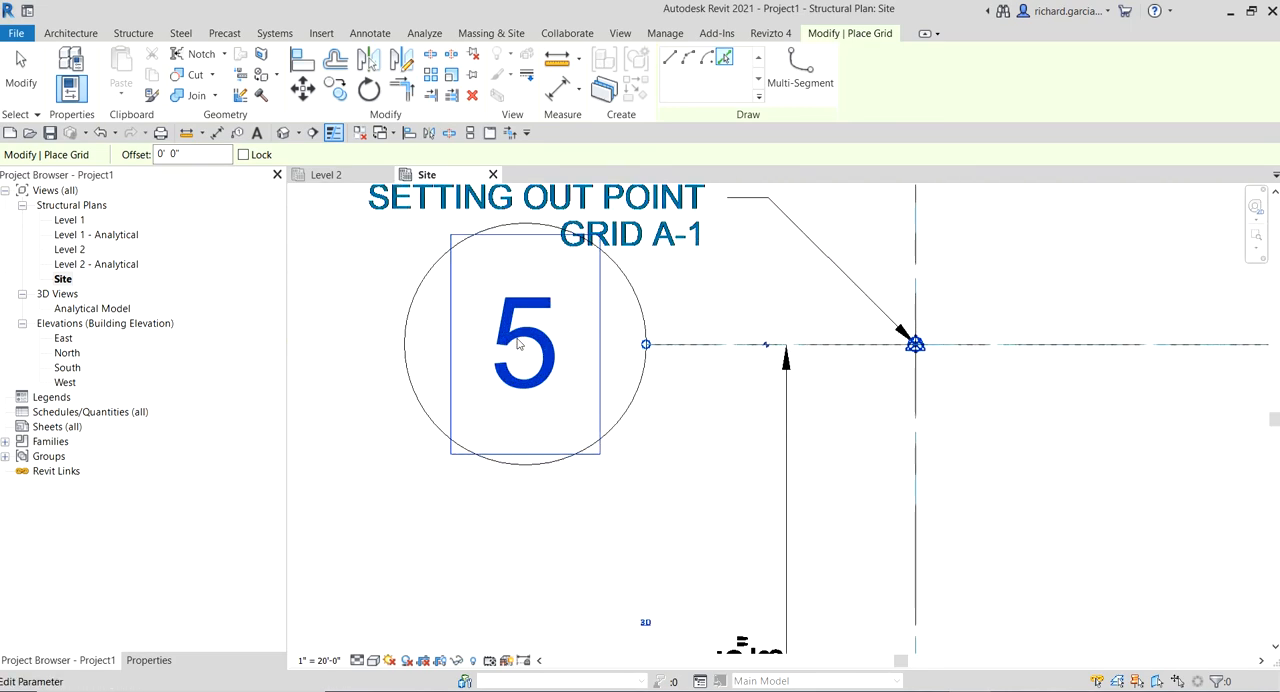
left_click(521, 339)
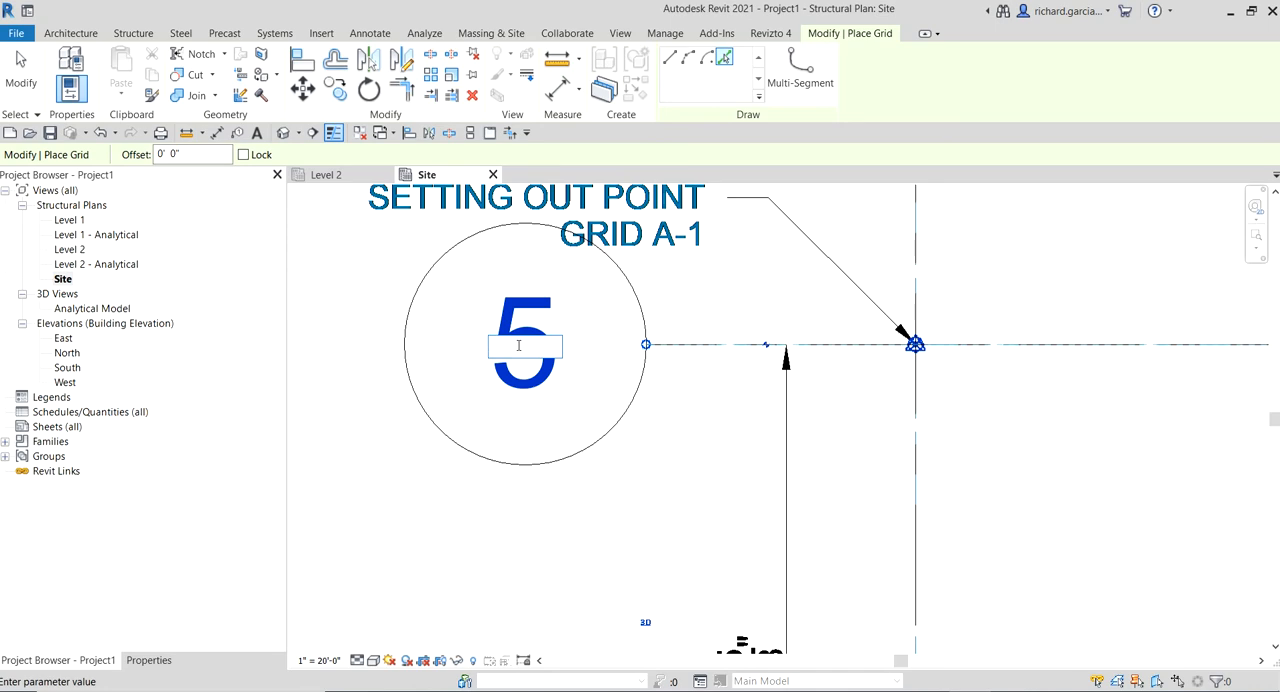
type("A")
left_click(688, 454)
Create grids B, C and D from the linked drawing's remaining horizontal lines, and finish placing grids
scroll(672, 452, "down", 5)
middle_click_drag(884, 547, 680, 389)
left_click(610, 411)
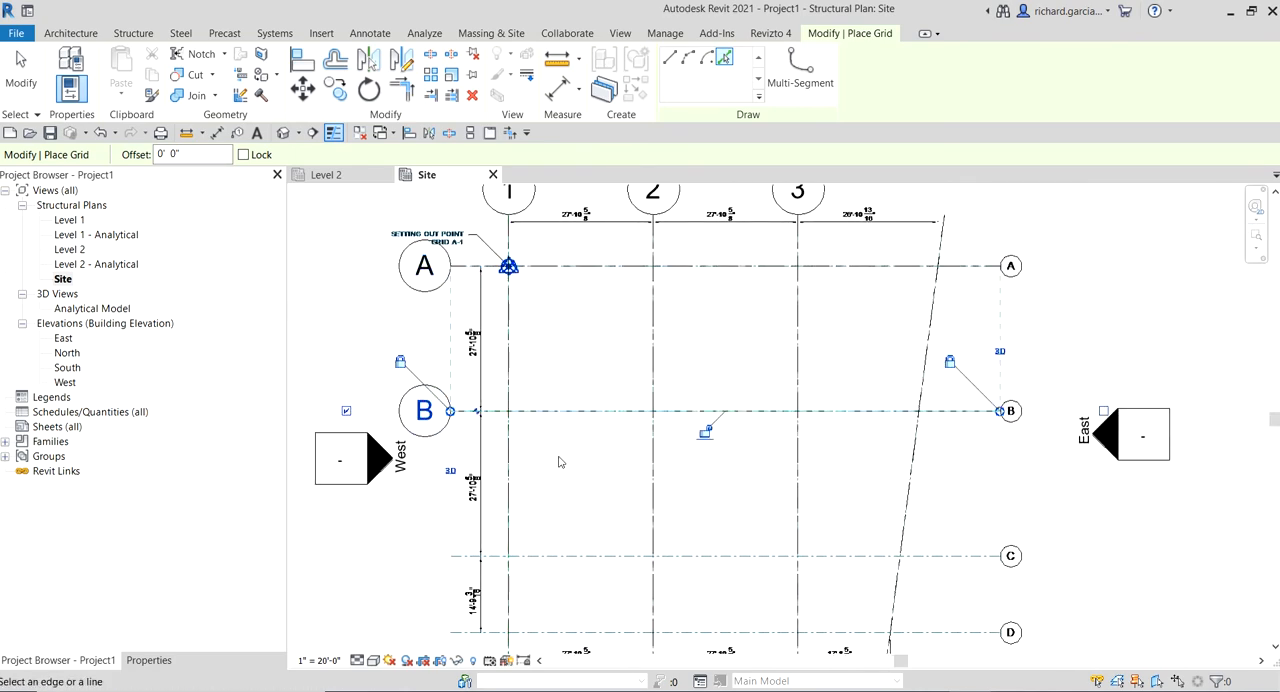
middle_click_drag(565, 470, 548, 335)
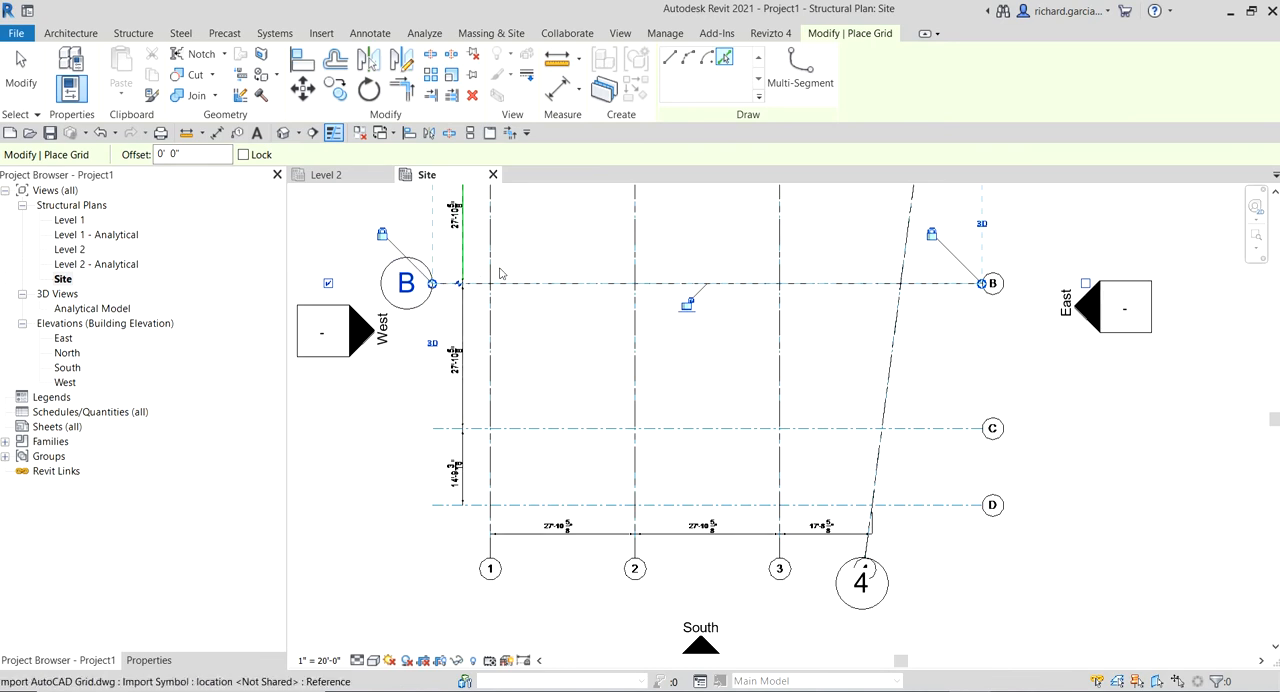
left_click(545, 430)
left_click(574, 506)
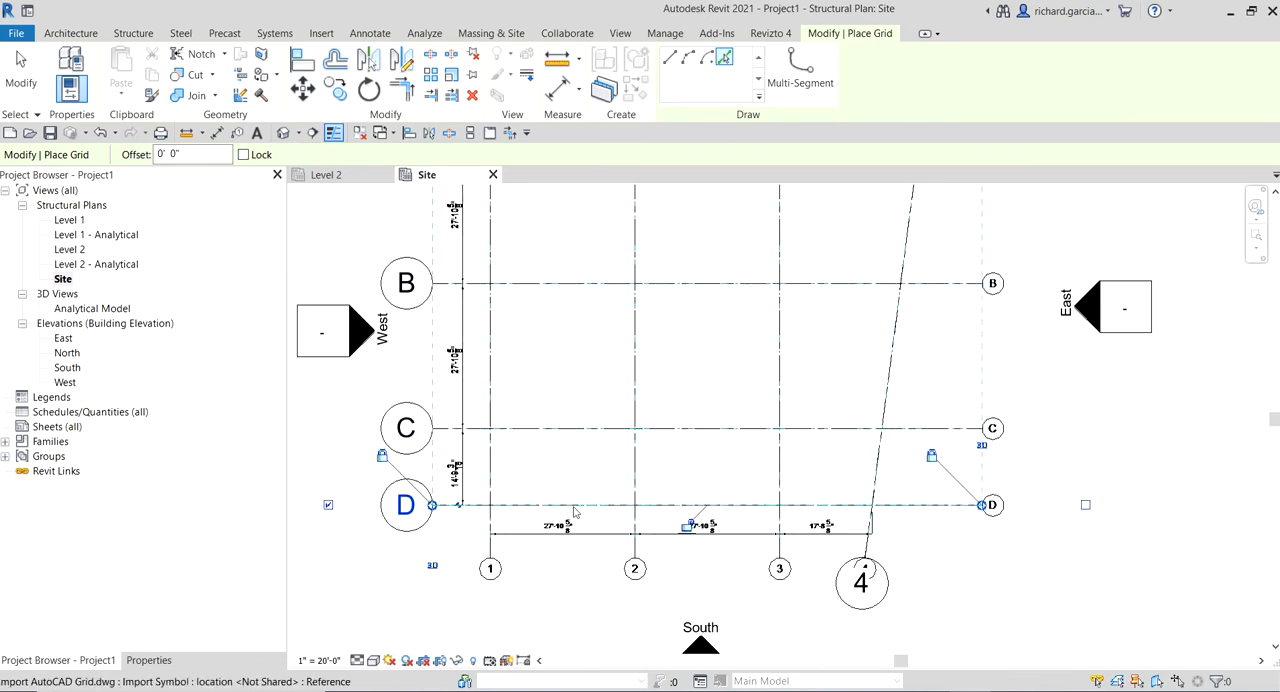
scroll(606, 398, "down", 3)
middle_click_drag(590, 365, 608, 440)
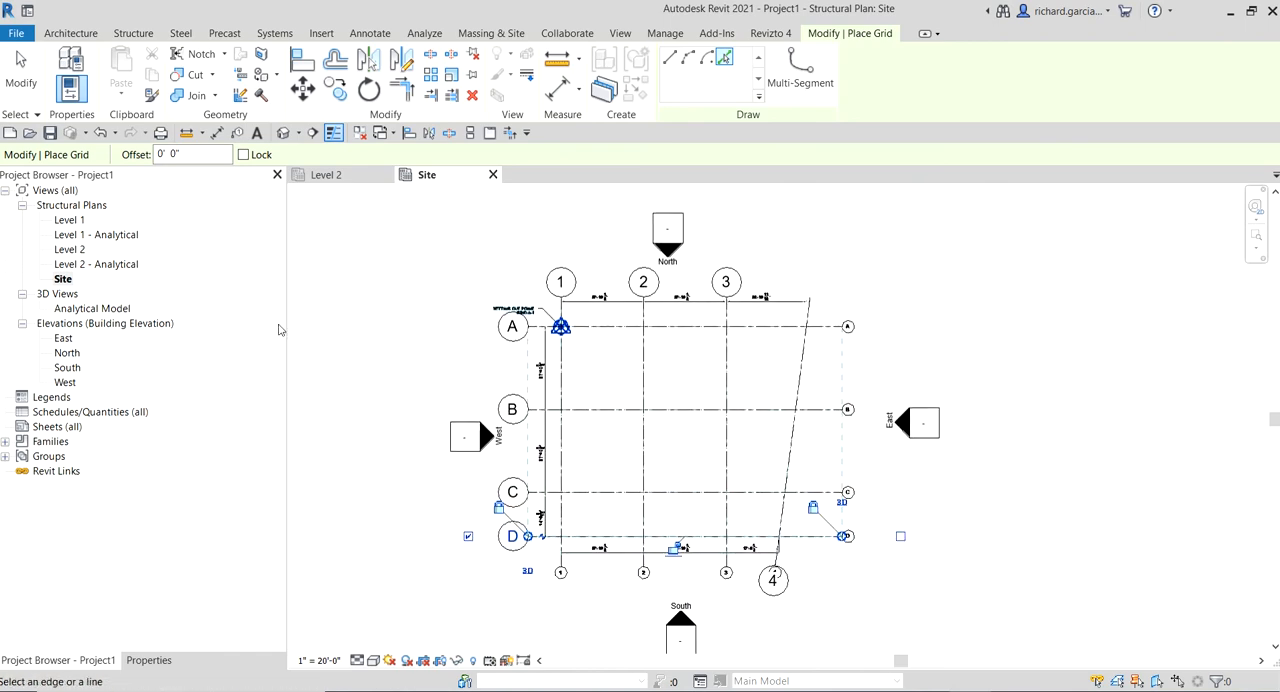
left_click(21, 72)
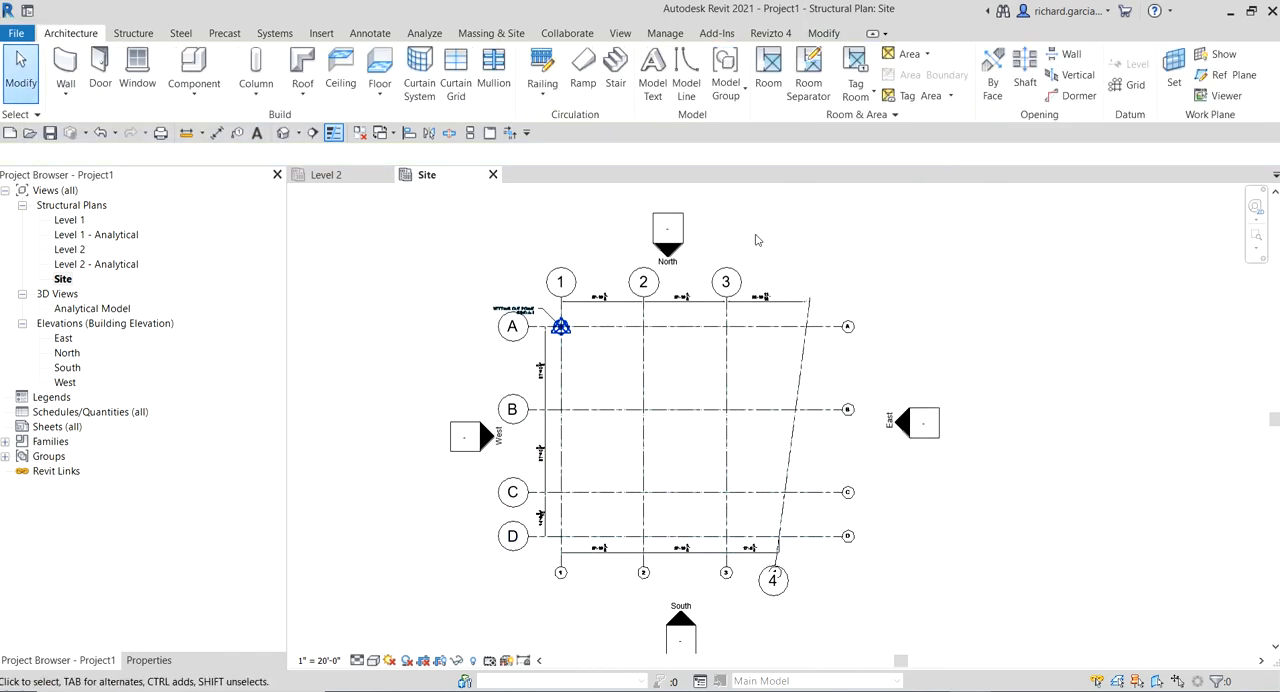
Enable Plan View Symbols End 1 (Default) in the 1/4" Bubble grid type so the grids show bubbles at both ends
scroll(635, 372, "up", 2)
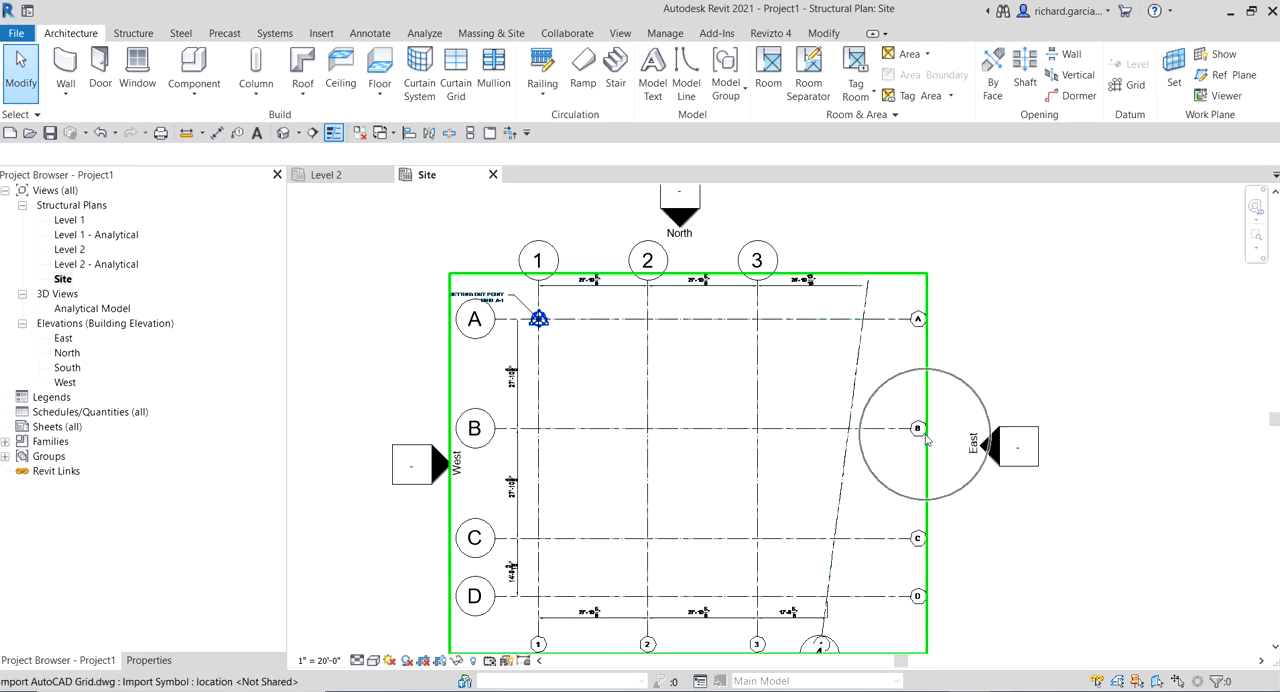
middle_click_drag(947, 512, 955, 300)
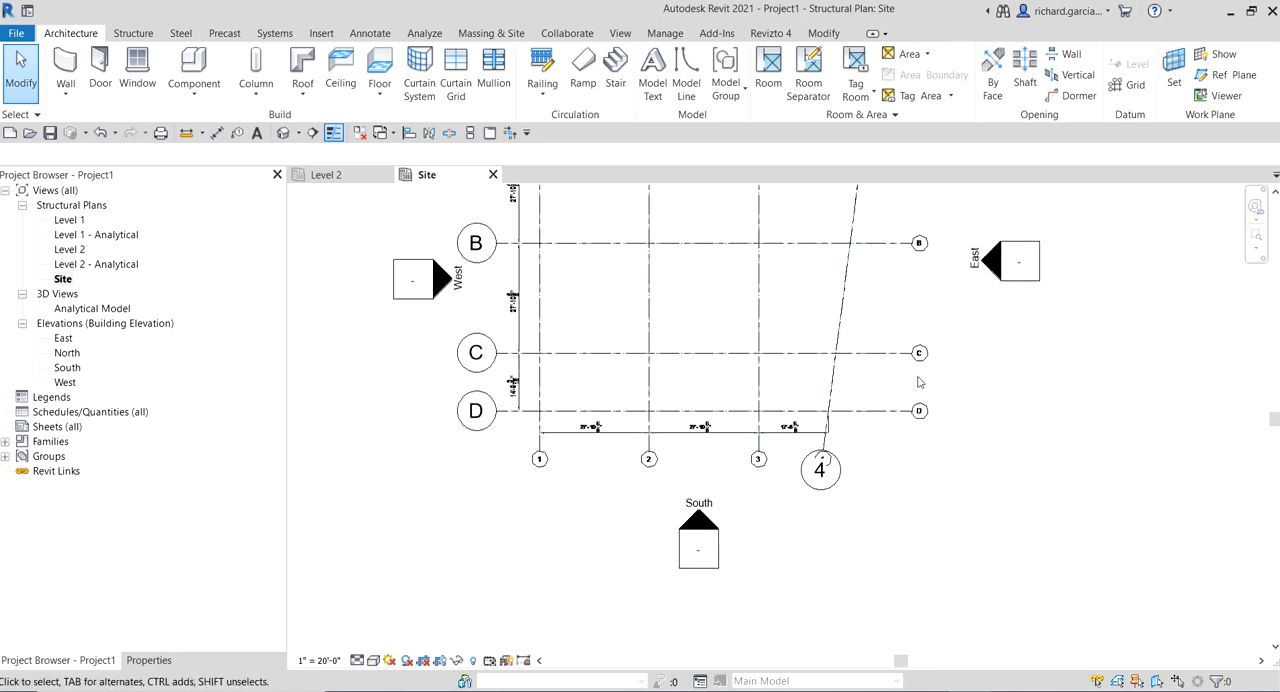
scroll(518, 388, "up", 1)
middle_click_drag(519, 388, 524, 576)
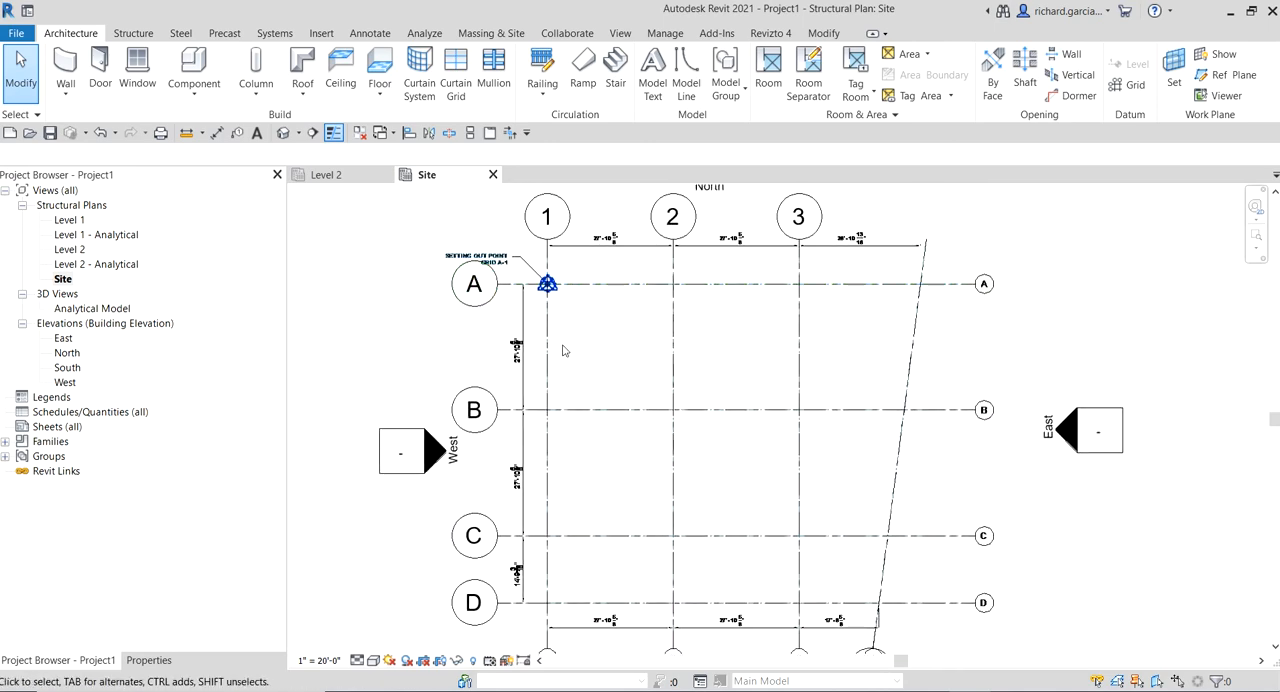
left_click(547, 350)
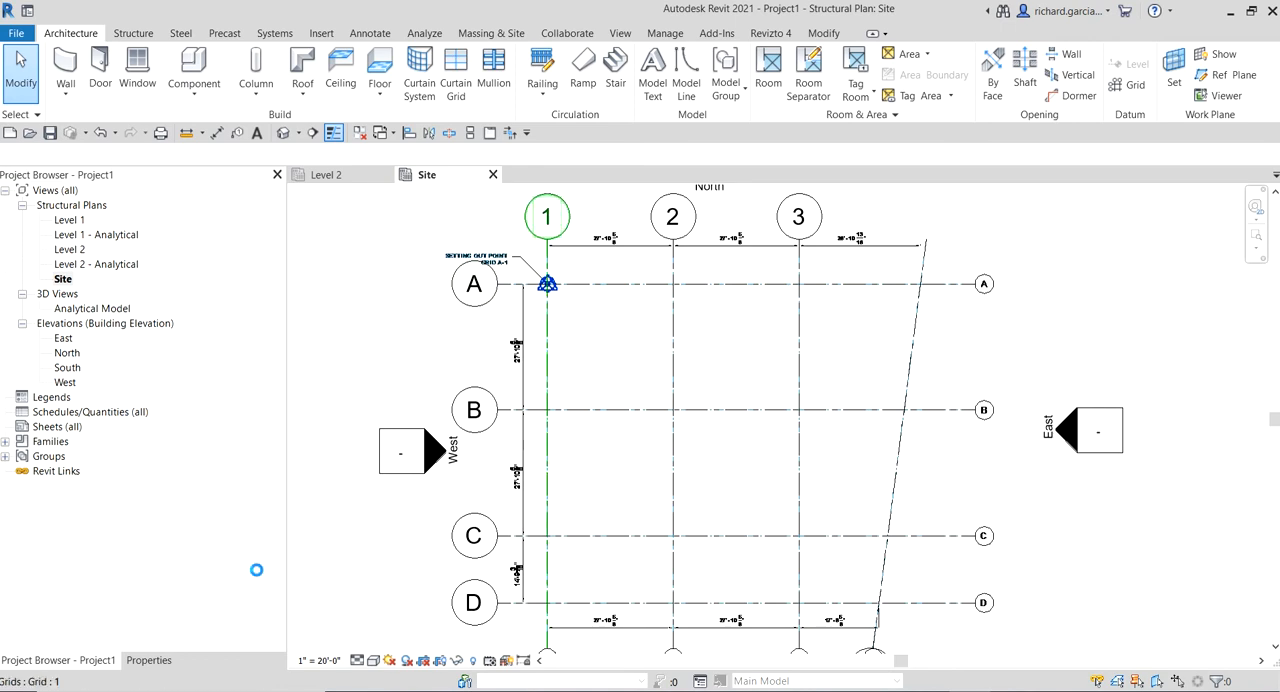
left_click(150, 661)
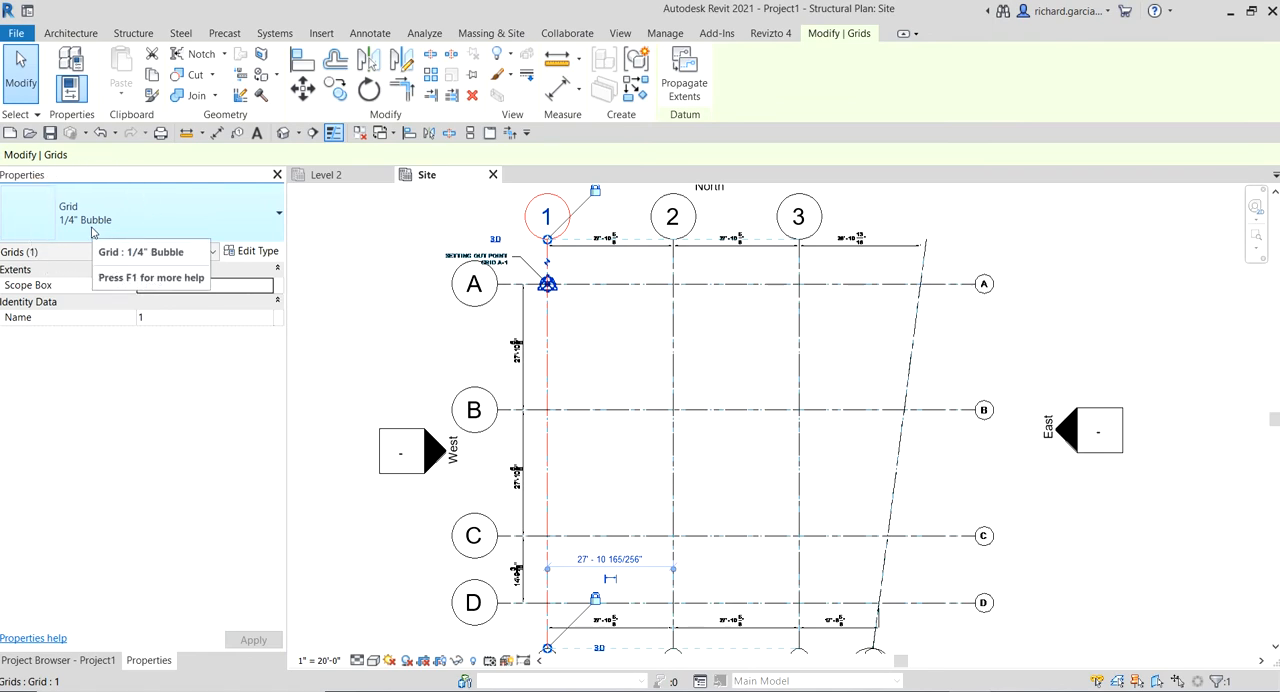
left_click(262, 254)
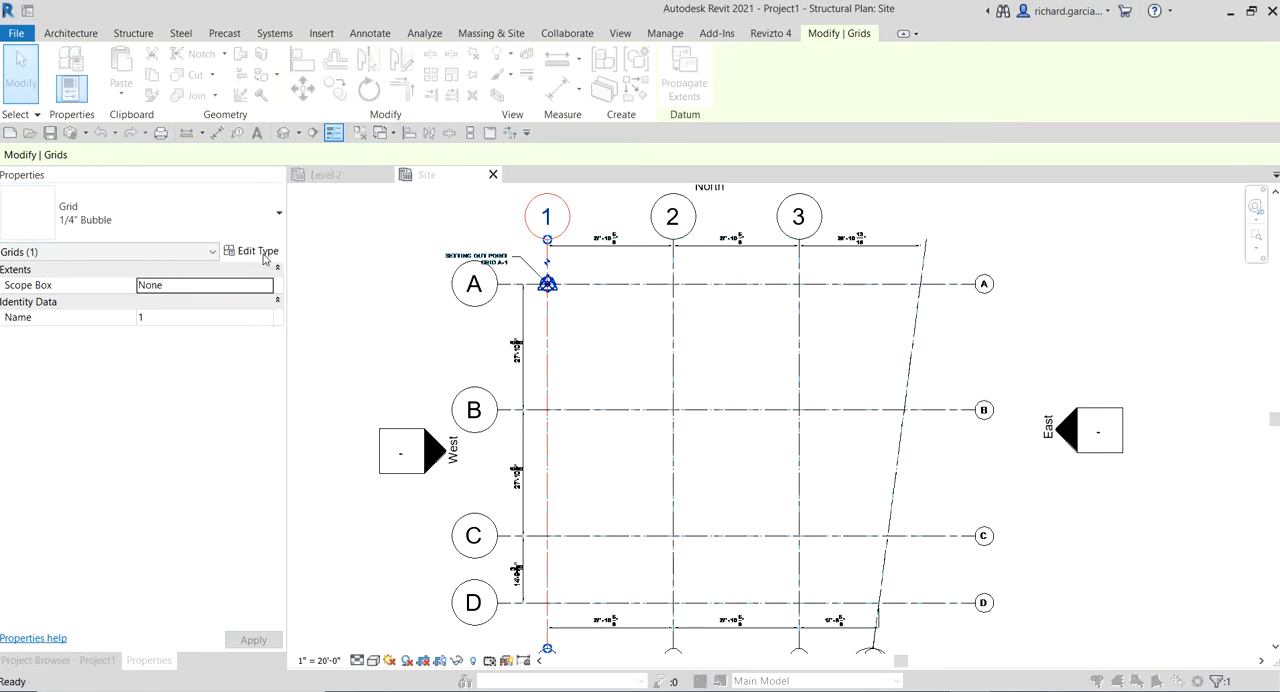
left_click(231, 110)
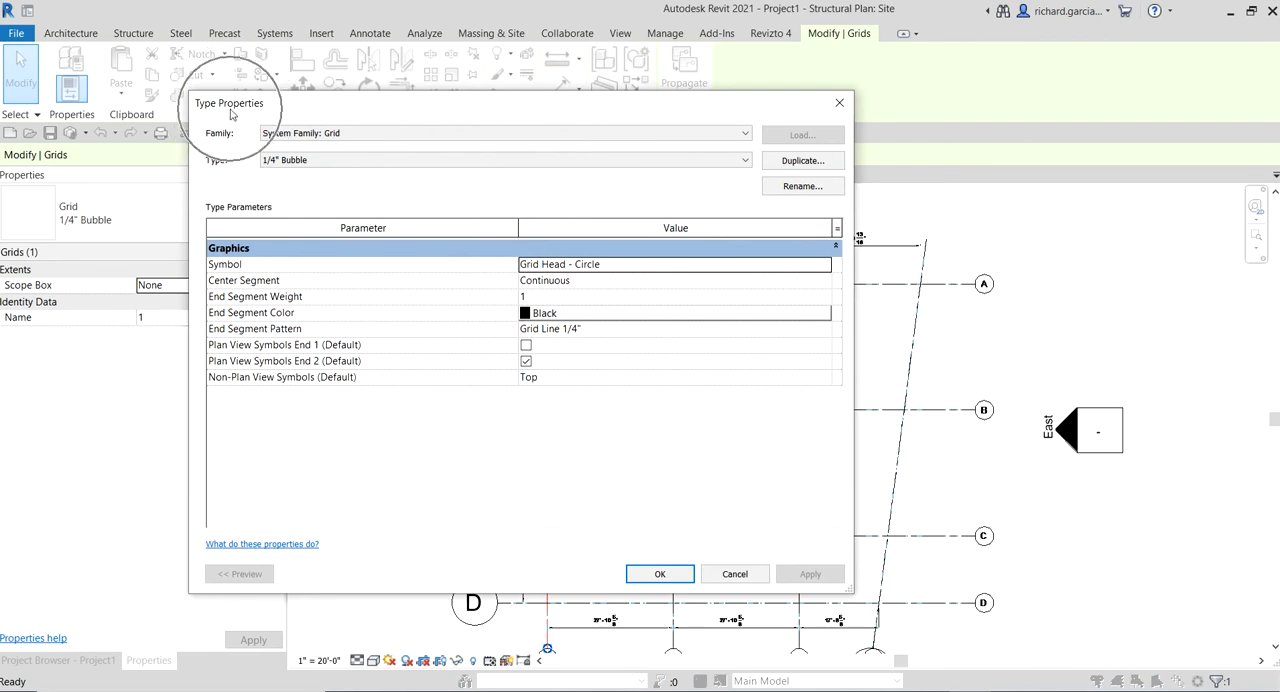
left_click(527, 349)
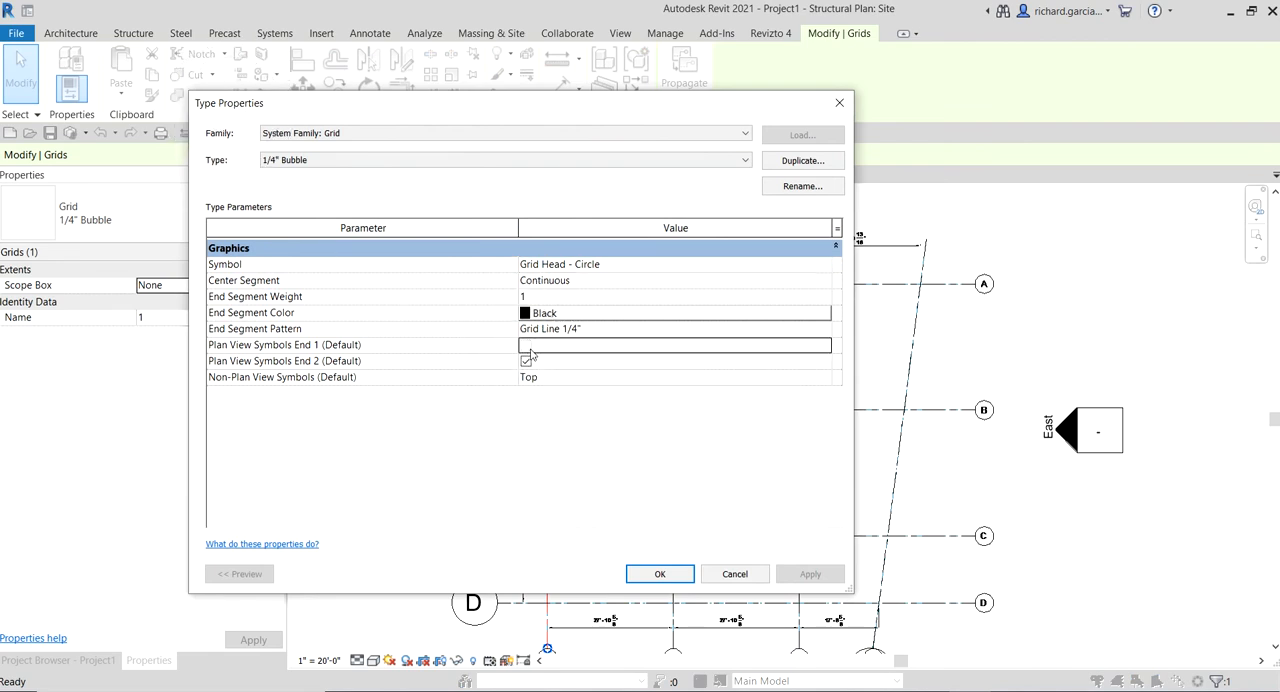
left_click(527, 349)
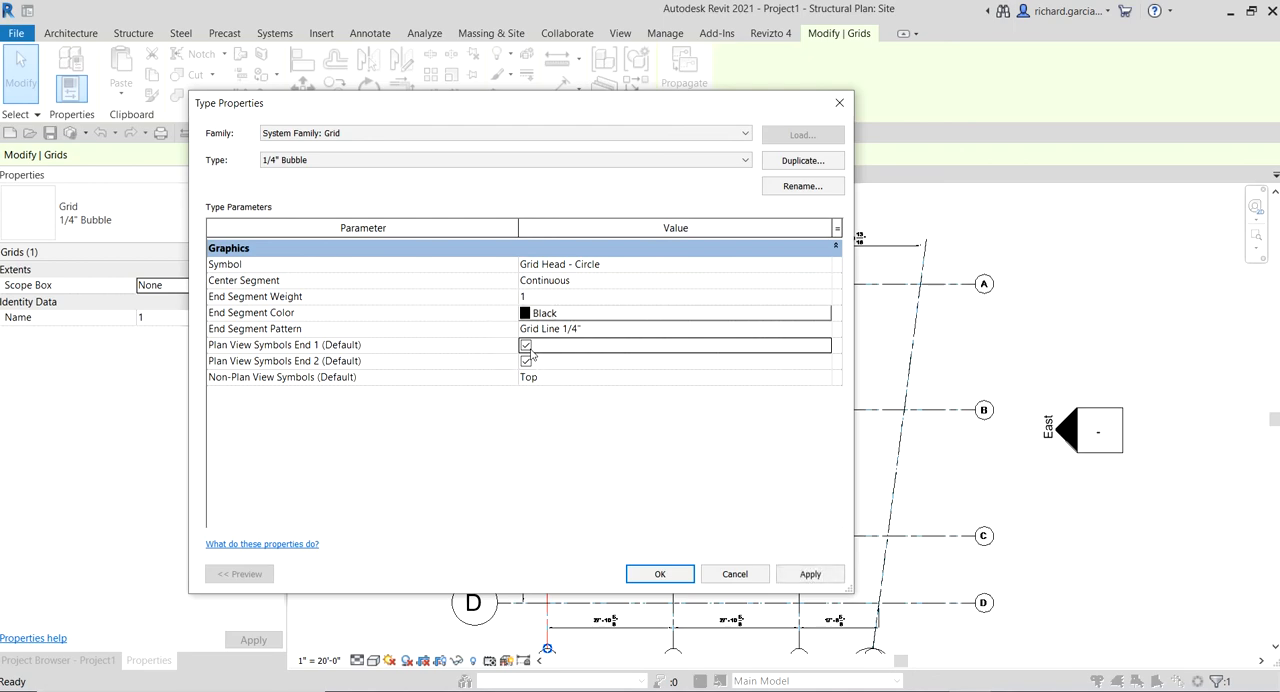
left_click(662, 576)
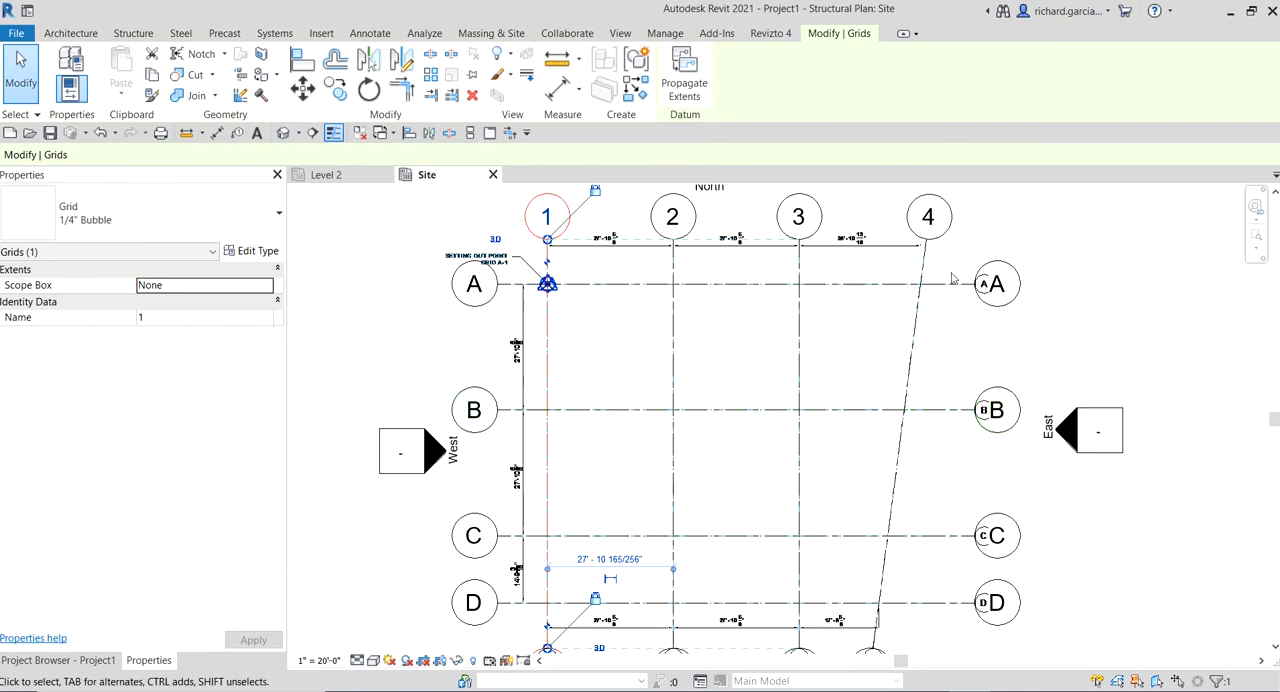
scroll(890, 305, "down", 2)
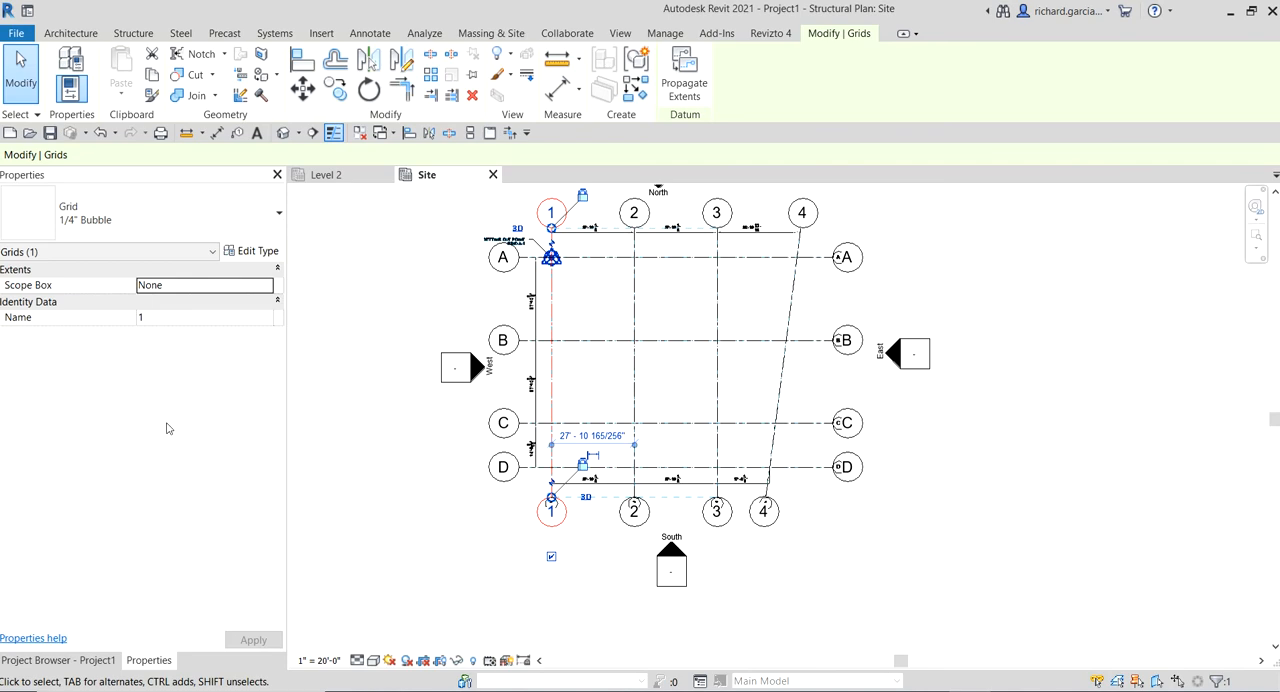
left_click(991, 409)
scroll(838, 323, "up", 1)
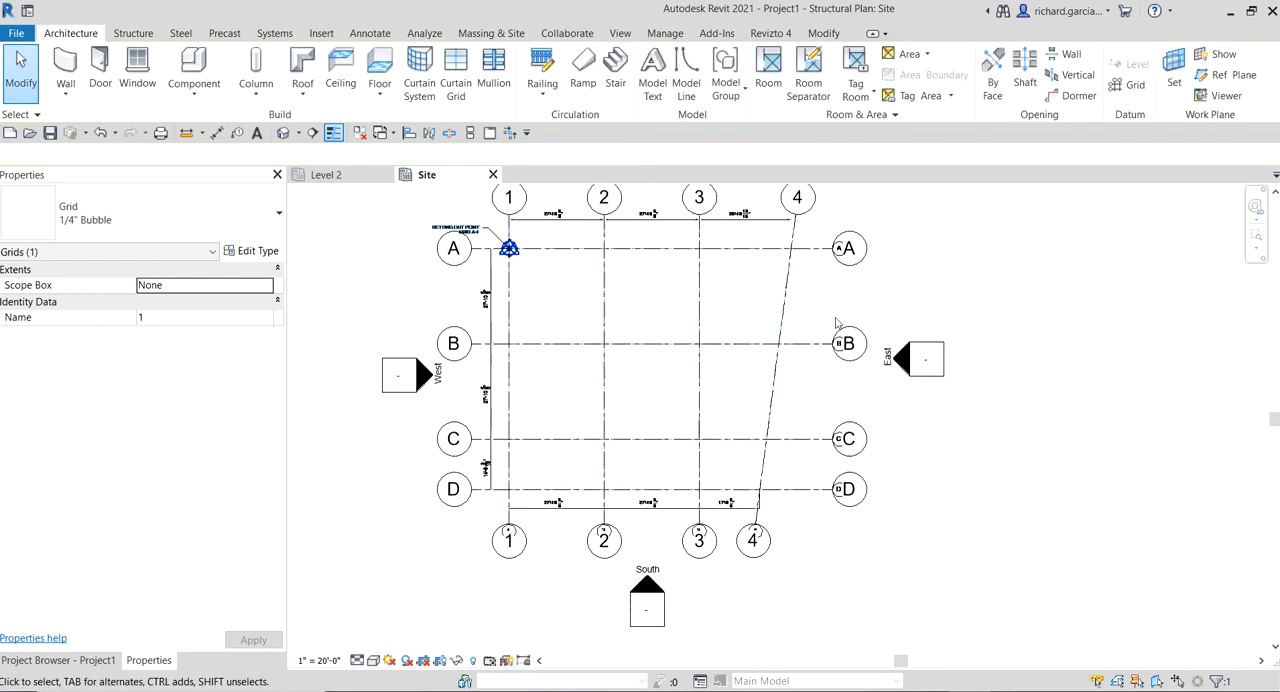
scroll(845, 320, "up", 1)
middle_click(891, 308)
middle_click(891, 308)
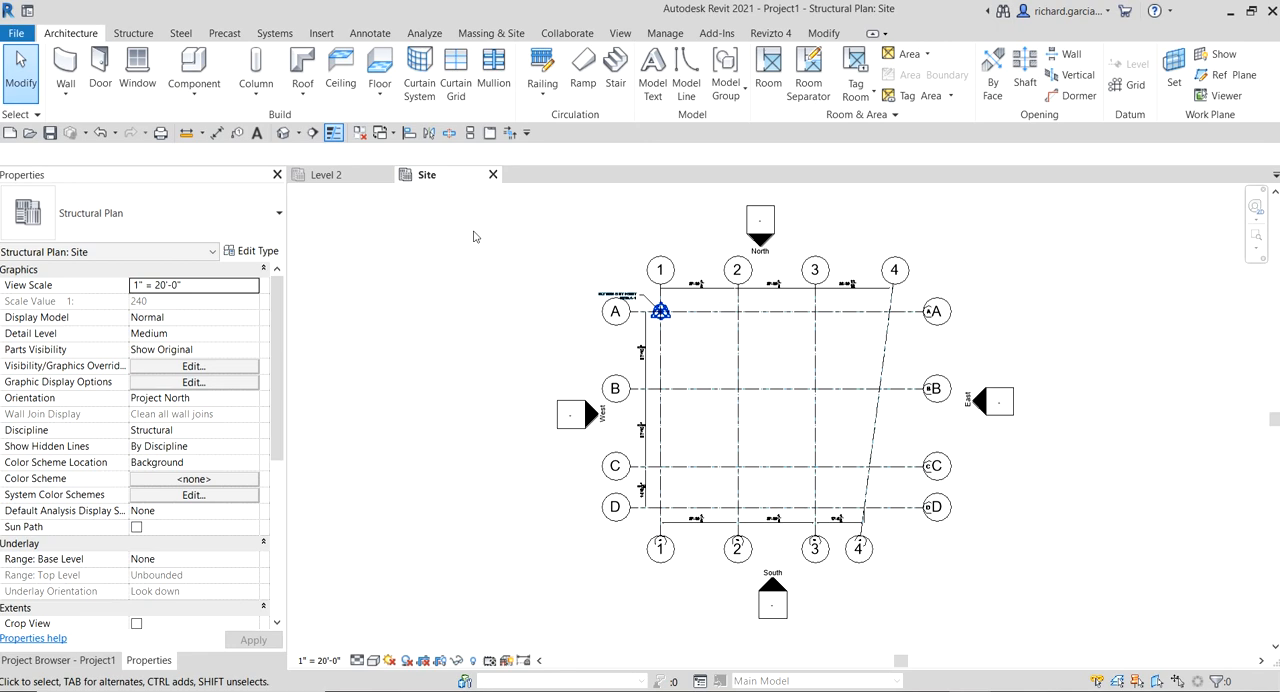
Remove the linked CAD file Import AutoCAD Grid.dwg from the project through Manage Links, keeping the native grids
left_click(323, 34)
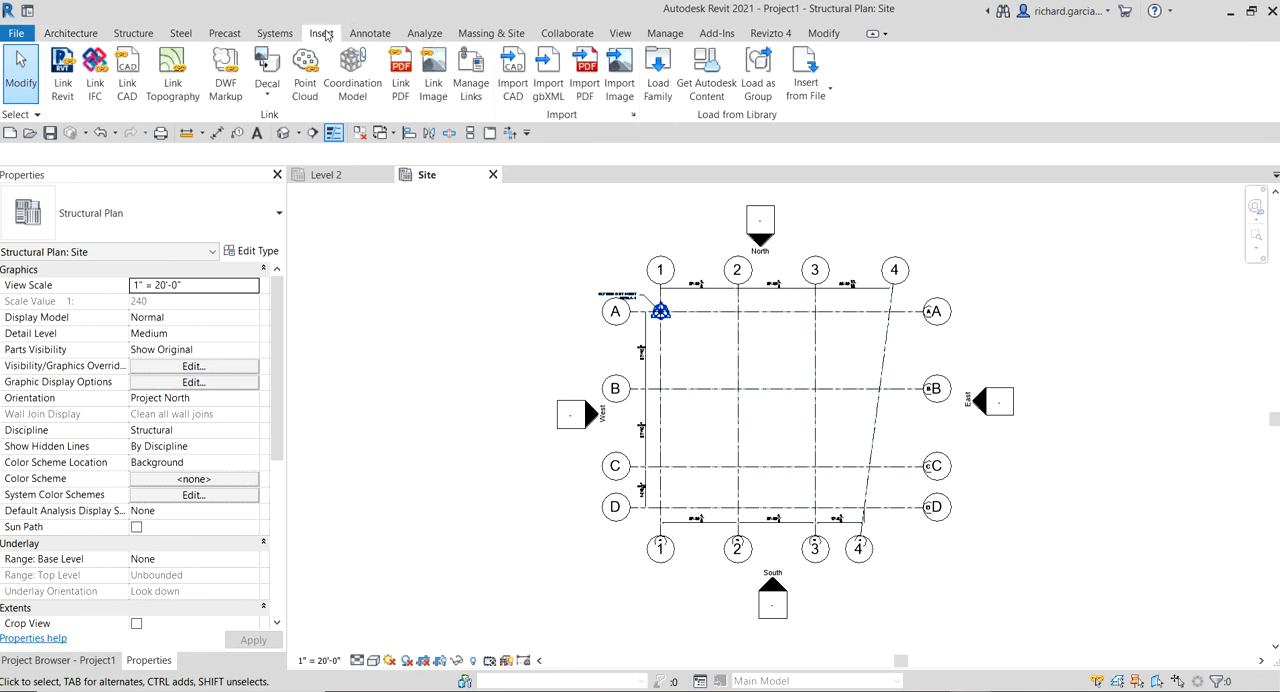
left_click(483, 86)
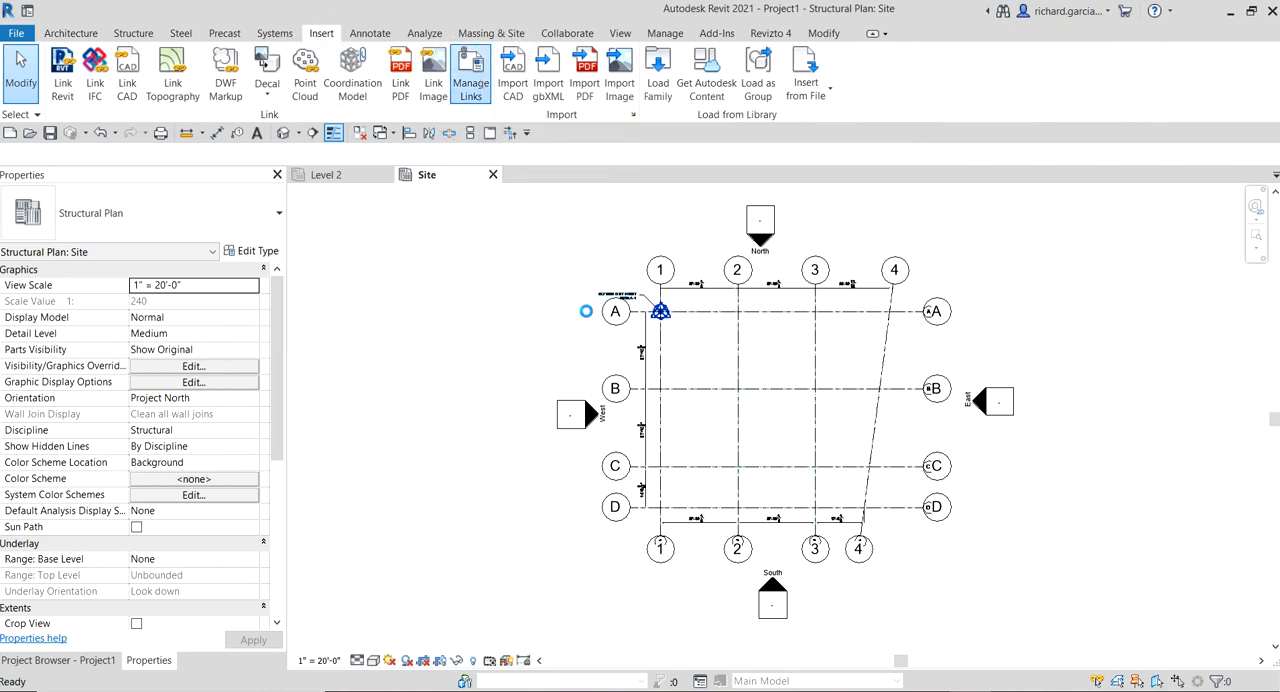
left_click(447, 124)
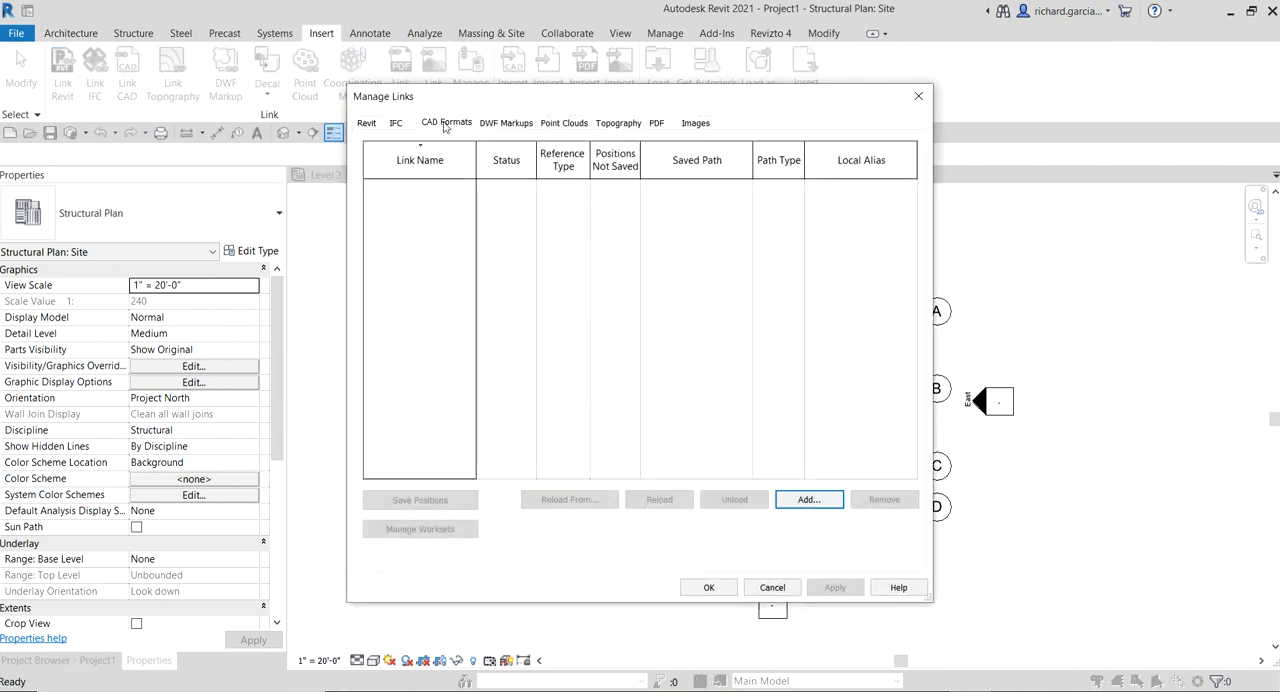
left_click(421, 186)
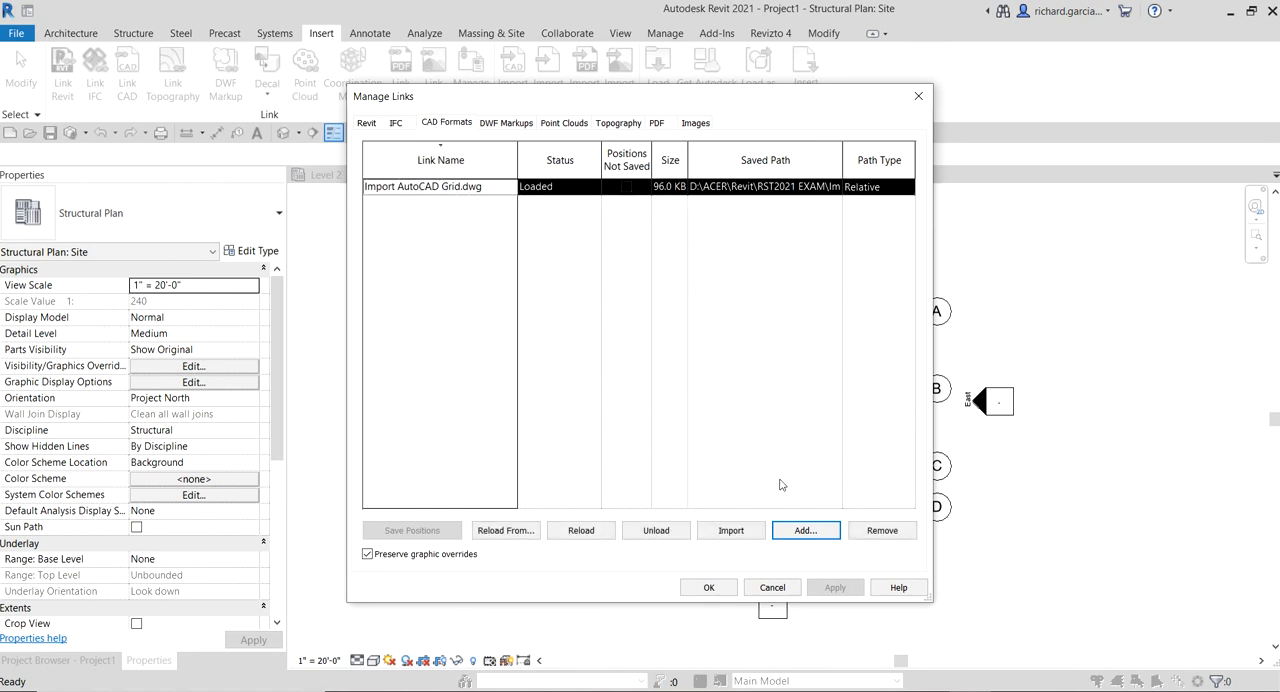
left_click(880, 531)
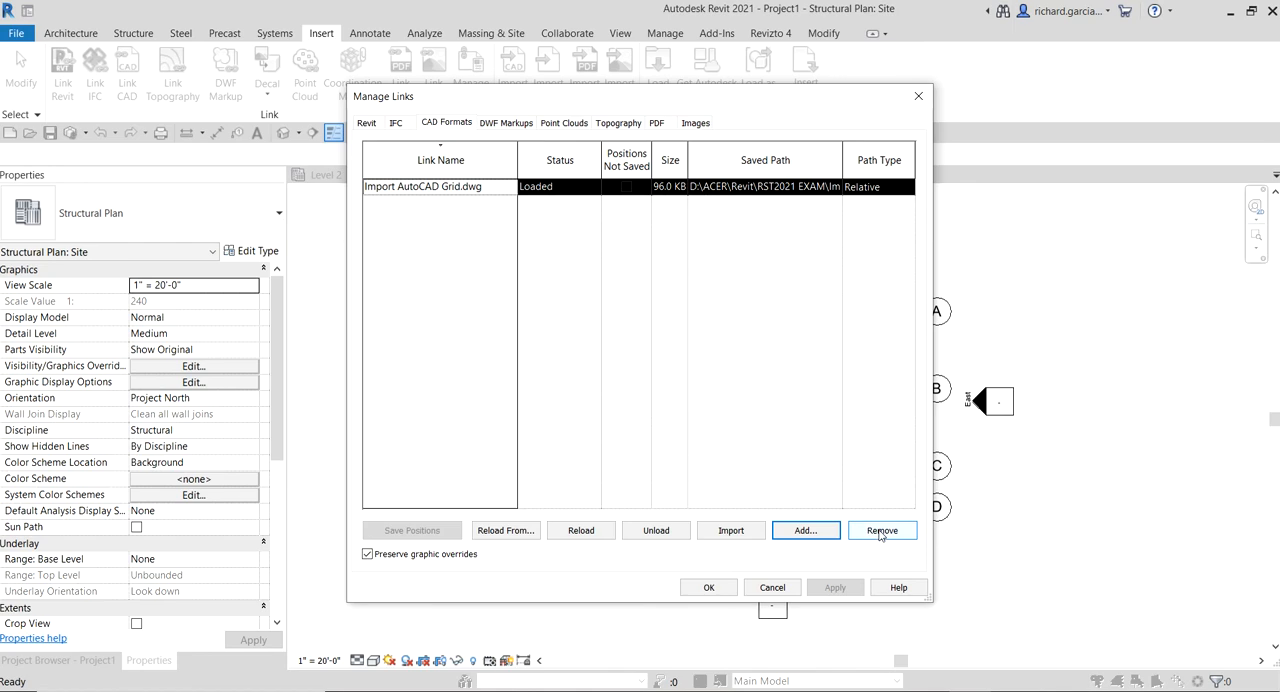
left_click(880, 532)
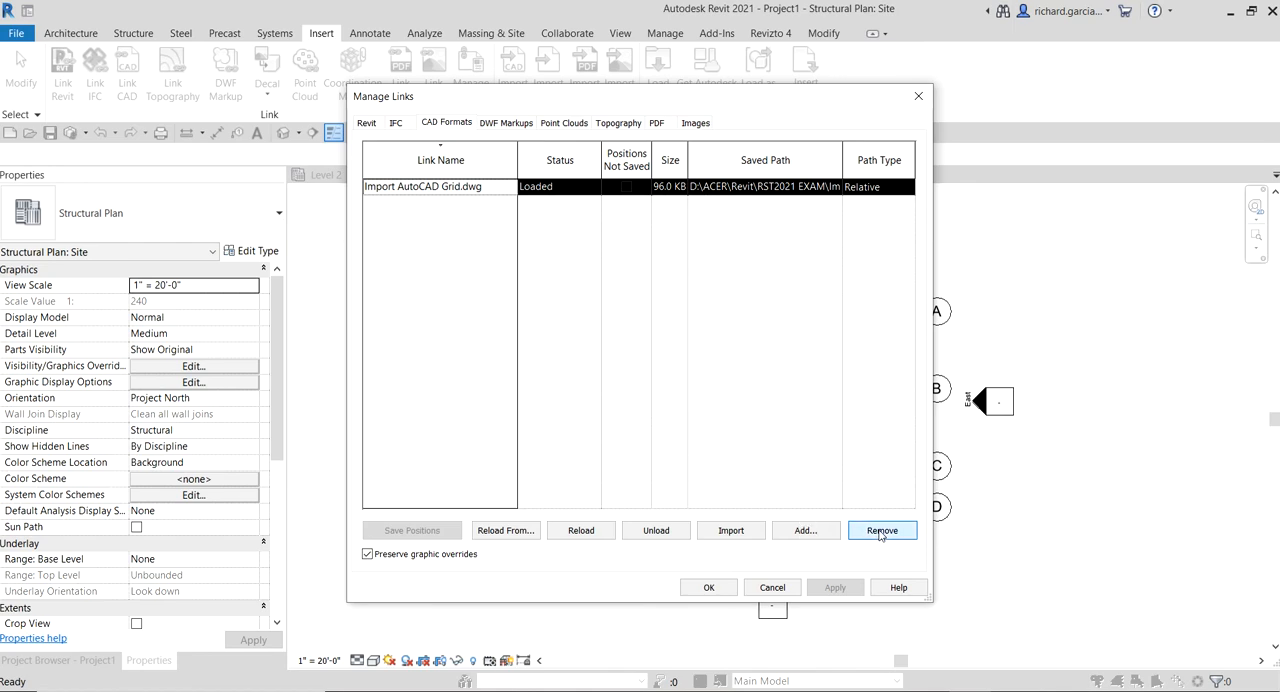
left_click(709, 587)
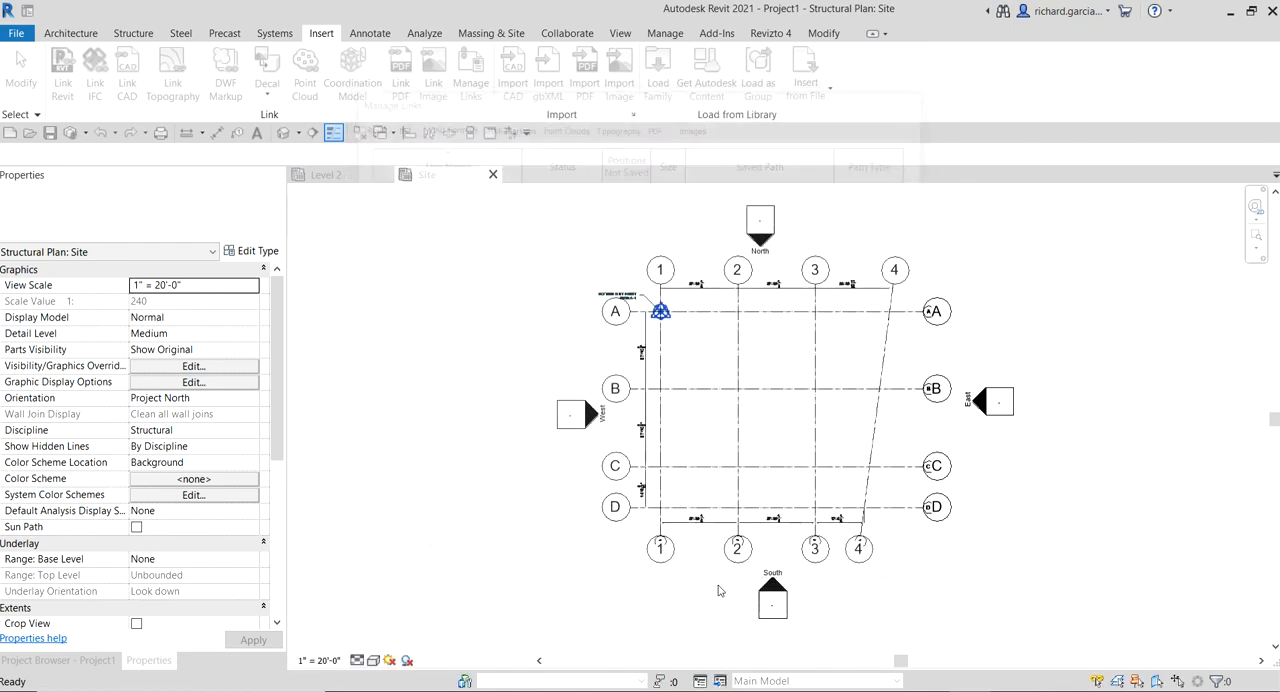
middle_click_drag(1108, 291, 1017, 277)
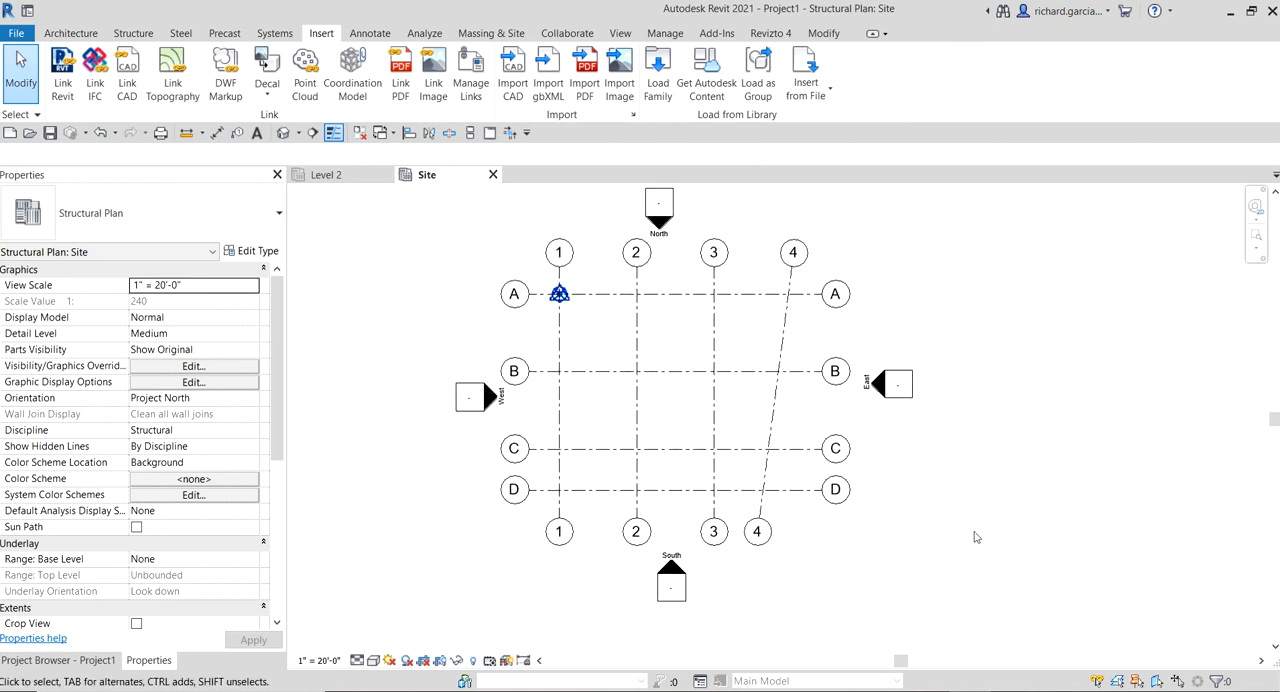
middle_click(996, 323)
middle_click(996, 323)
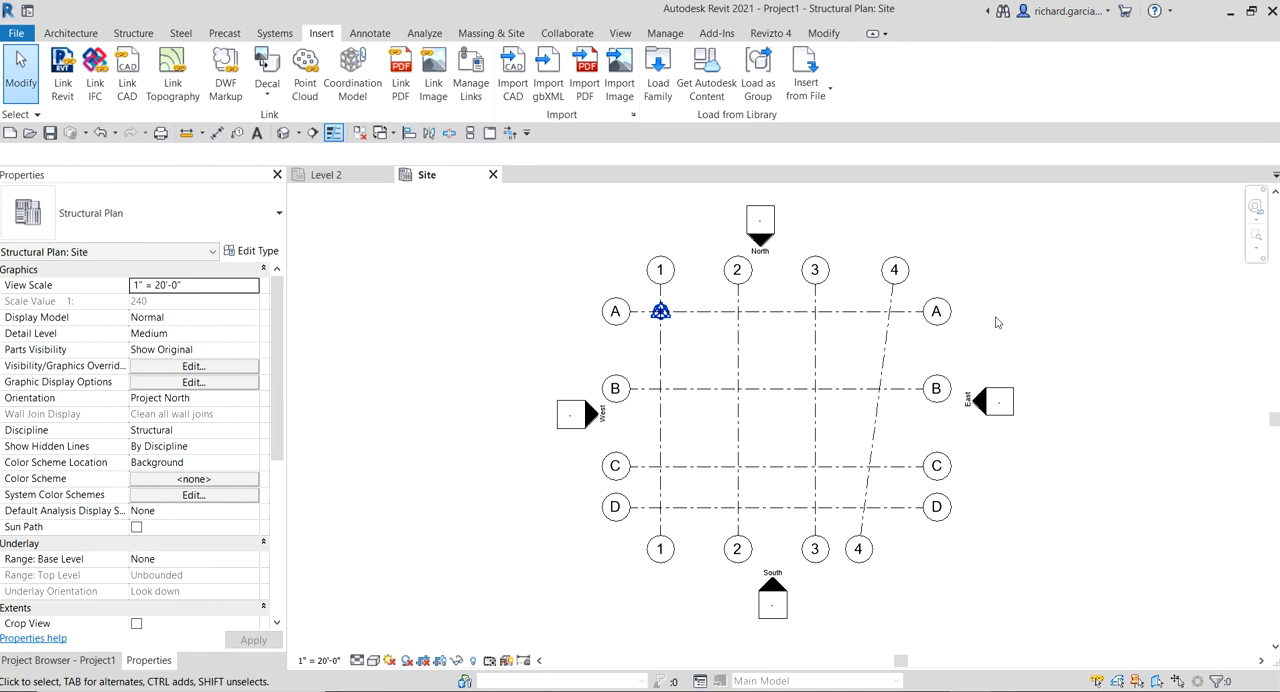